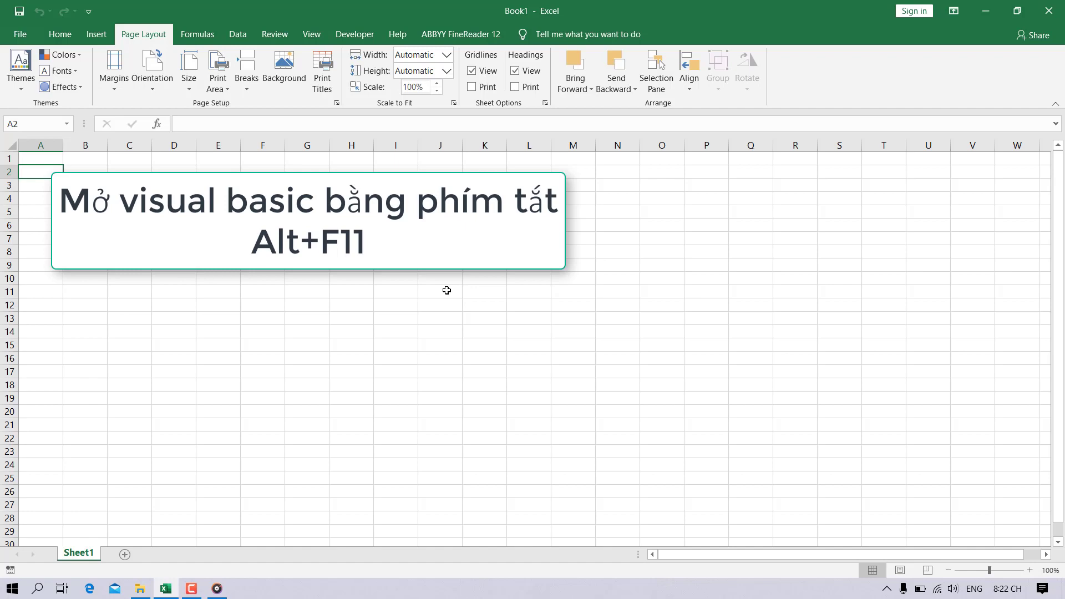
Open the VBA editor and insert a new Module1 into Book1's project from Sheet1's context menu.
{"action": "key", "text": "alt+F11"}
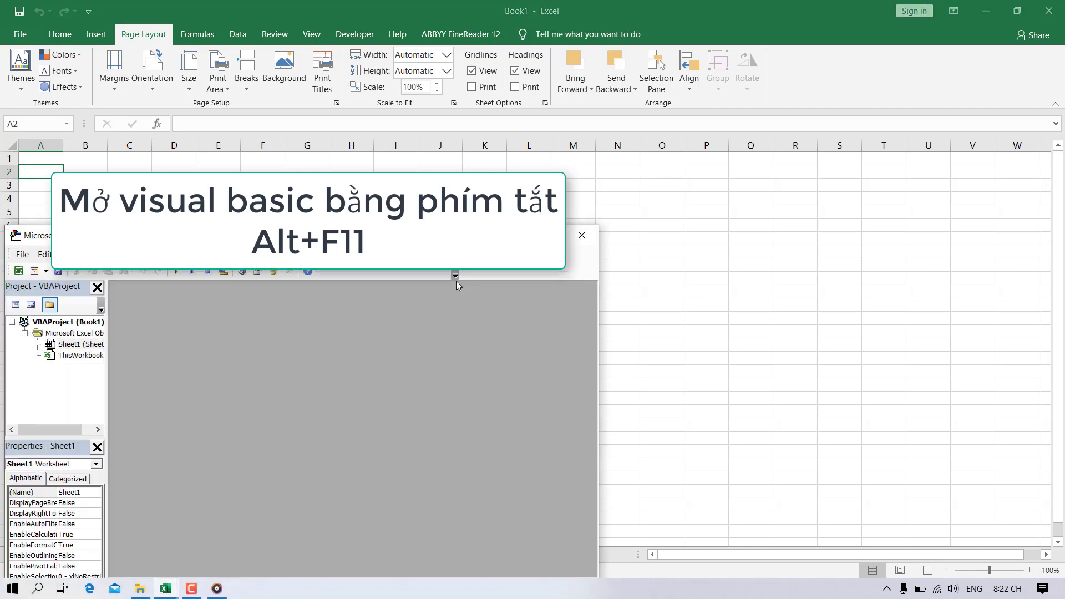
{"action": "left_click_drag", "start_coordinate": [340, 240], "coordinate": [1064, 138]}
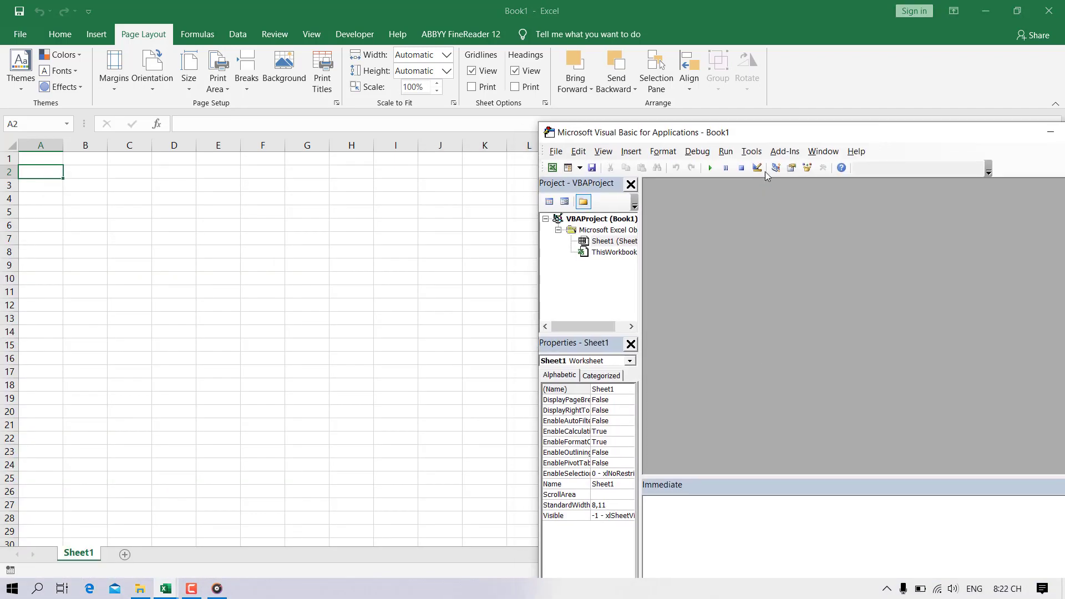
{"action": "right_click", "coordinate": [620, 242]}
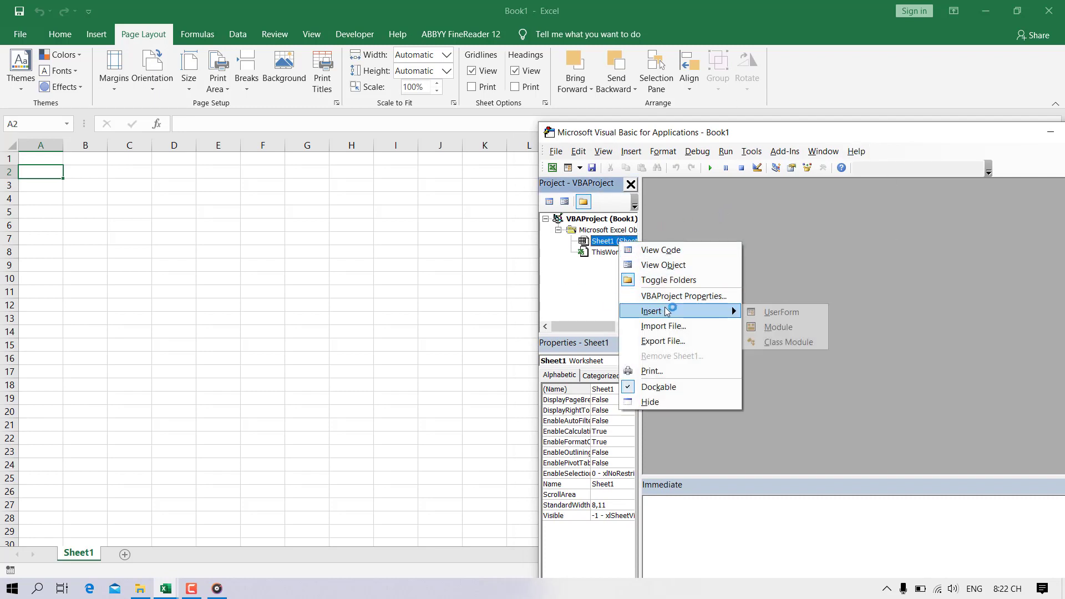
{"action": "mouse_move", "coordinate": [657, 312]}
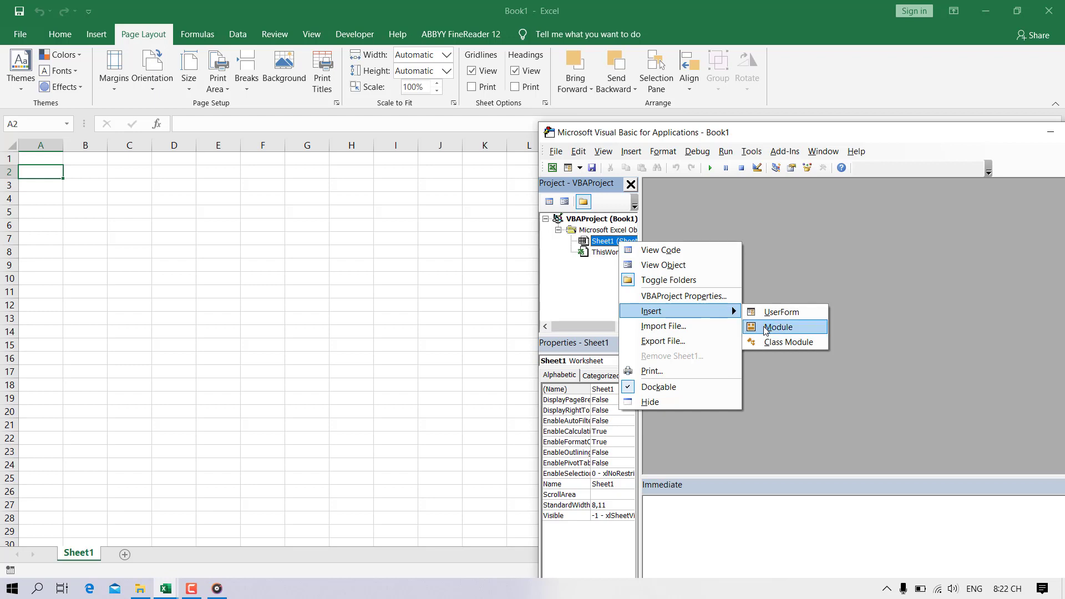
{"action": "left_click", "coordinate": [771, 328]}
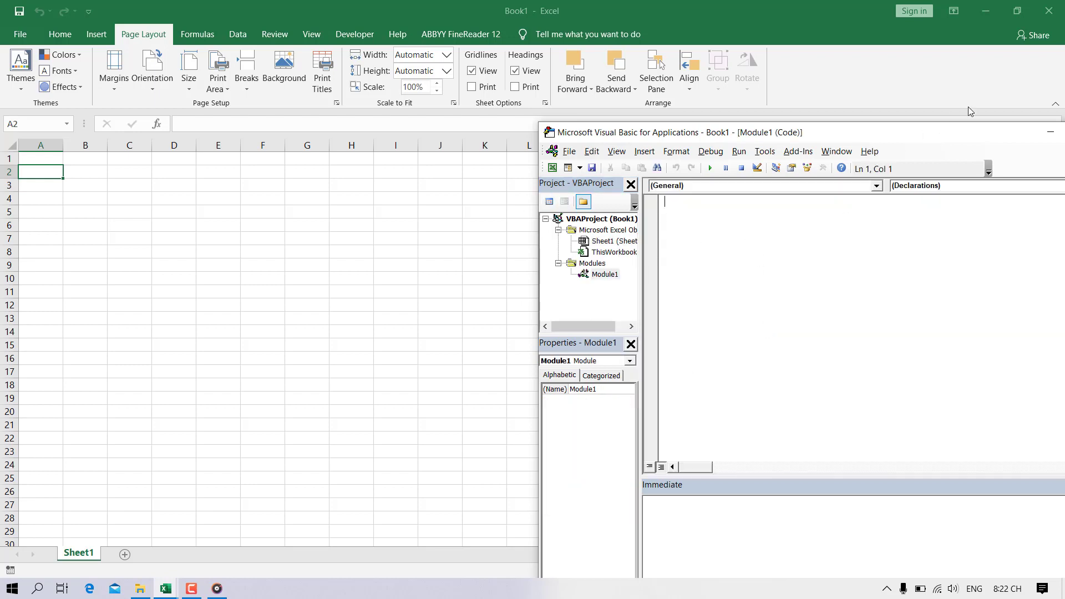
{"action": "left_click_drag", "start_coordinate": [831, 142], "coordinate": [750, 137]}
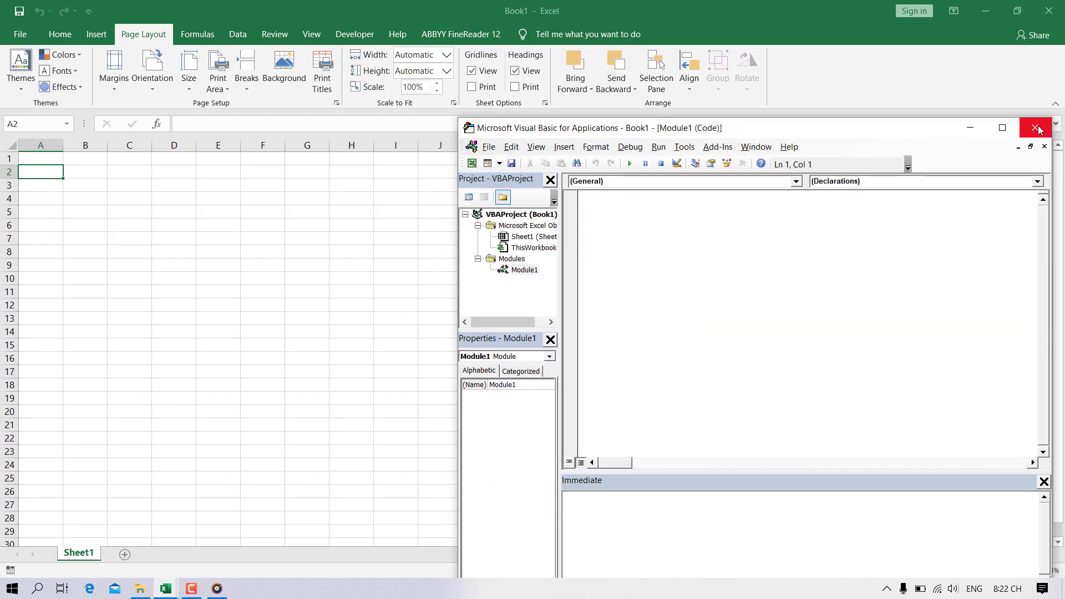
Close the VBA editor and tick the Developer tab under Options > Customize Ribbon.
{"action": "left_click", "coordinate": [1035, 128]}
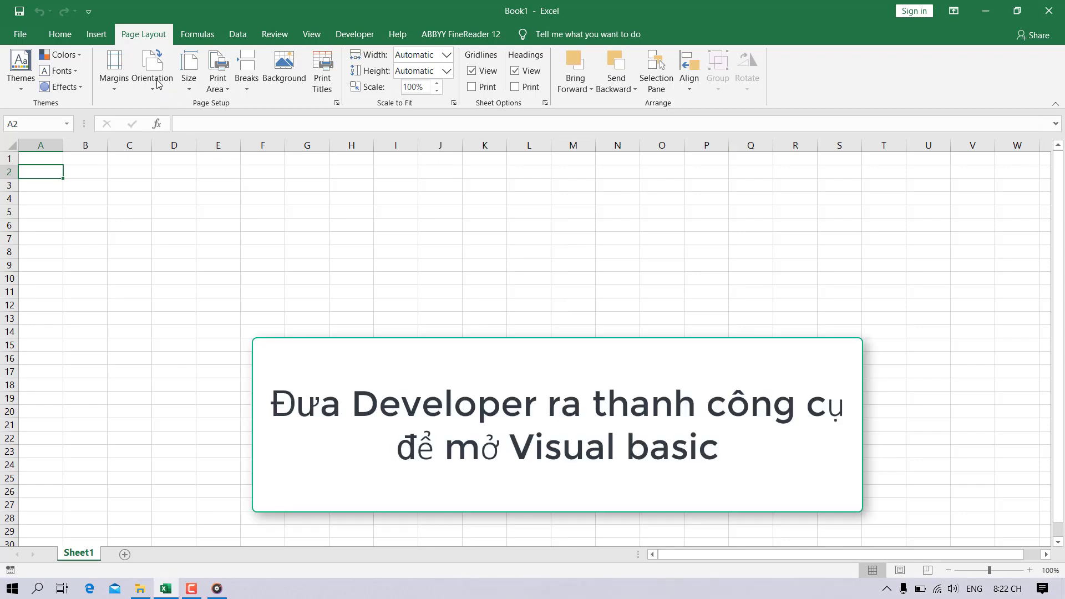
{"action": "left_click", "coordinate": [28, 35]}
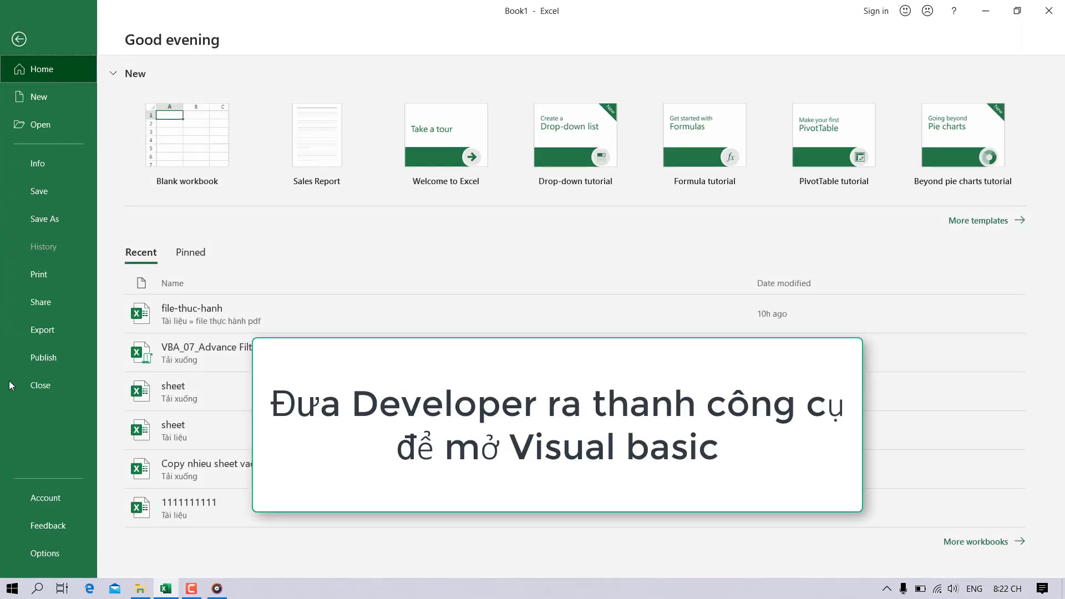
{"action": "left_click", "coordinate": [45, 553]}
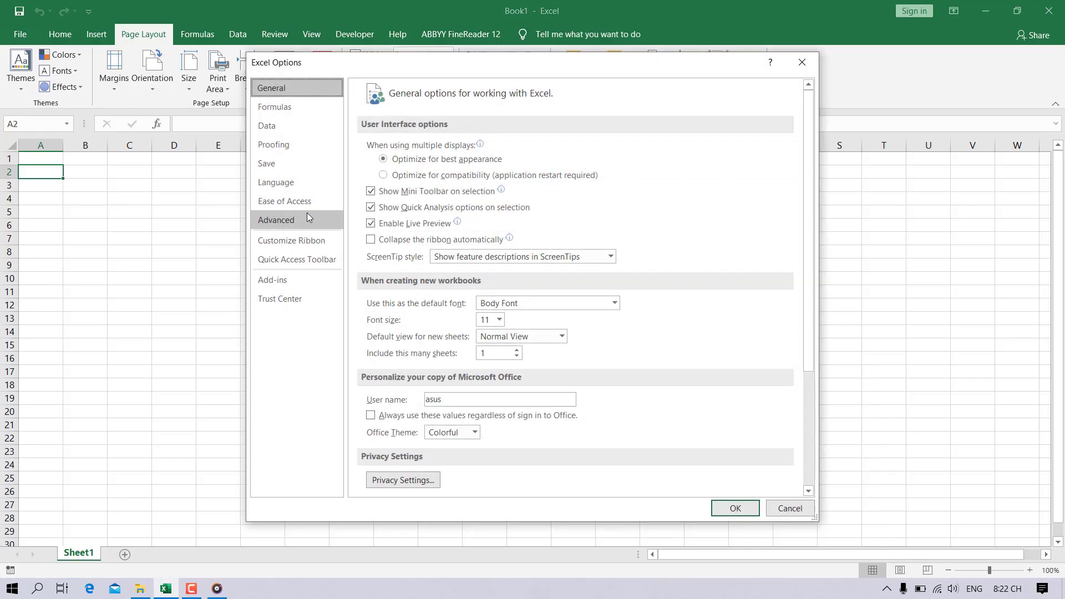
{"action": "left_click", "coordinate": [284, 248]}
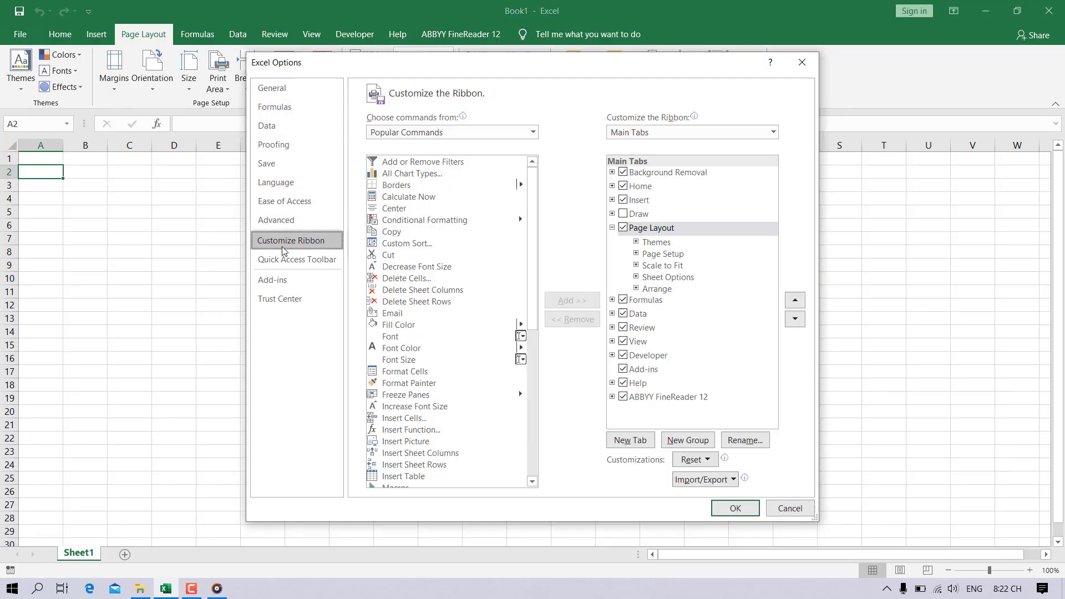
{"action": "left_click", "coordinate": [623, 357]}
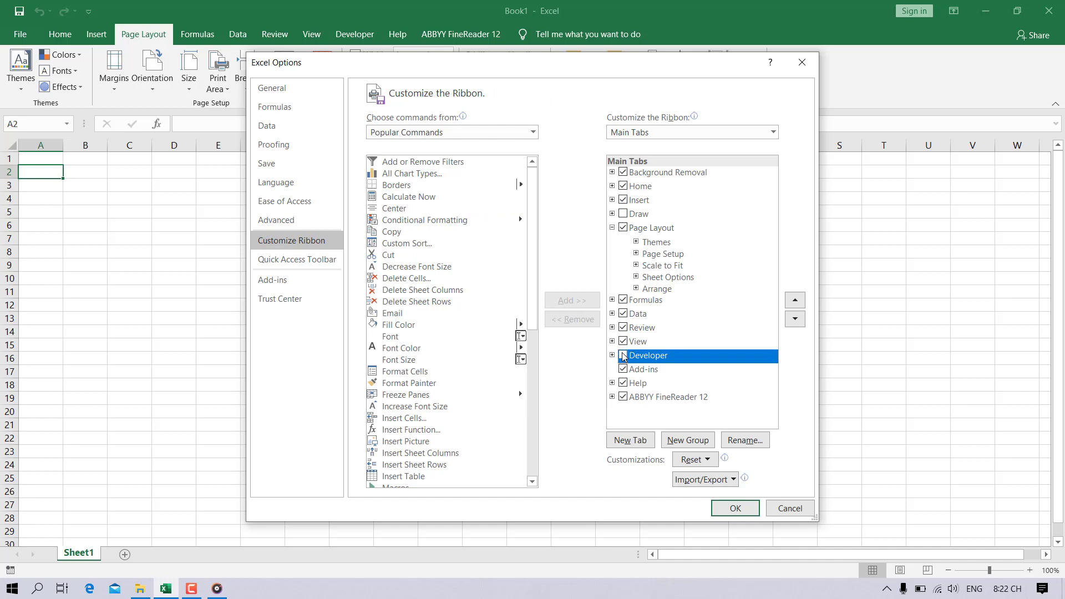
{"action": "left_click", "coordinate": [622, 356]}
{"action": "left_click", "coordinate": [736, 509]}
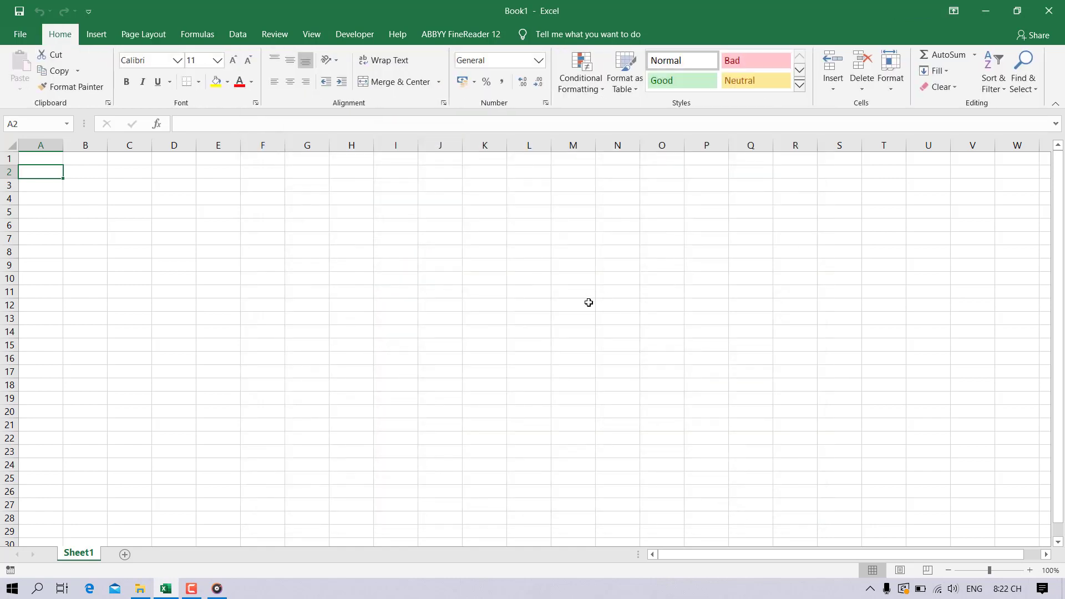
Reopen the VBA editor from Developer > Visual Basic and select Sheet1 in the project tree.
{"action": "left_click", "coordinate": [358, 37]}
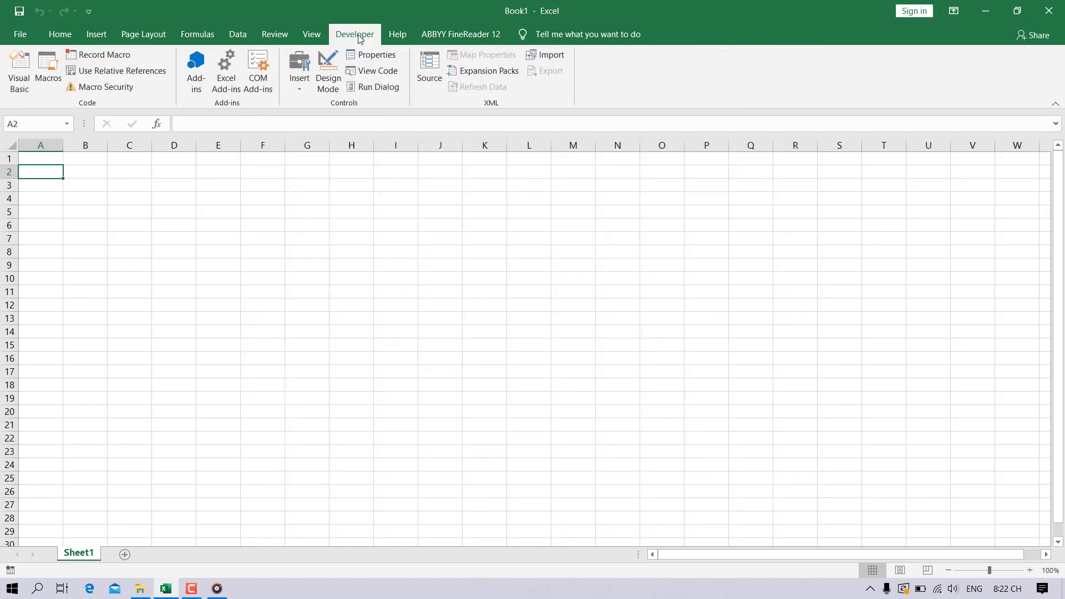
{"action": "left_click", "coordinate": [20, 71]}
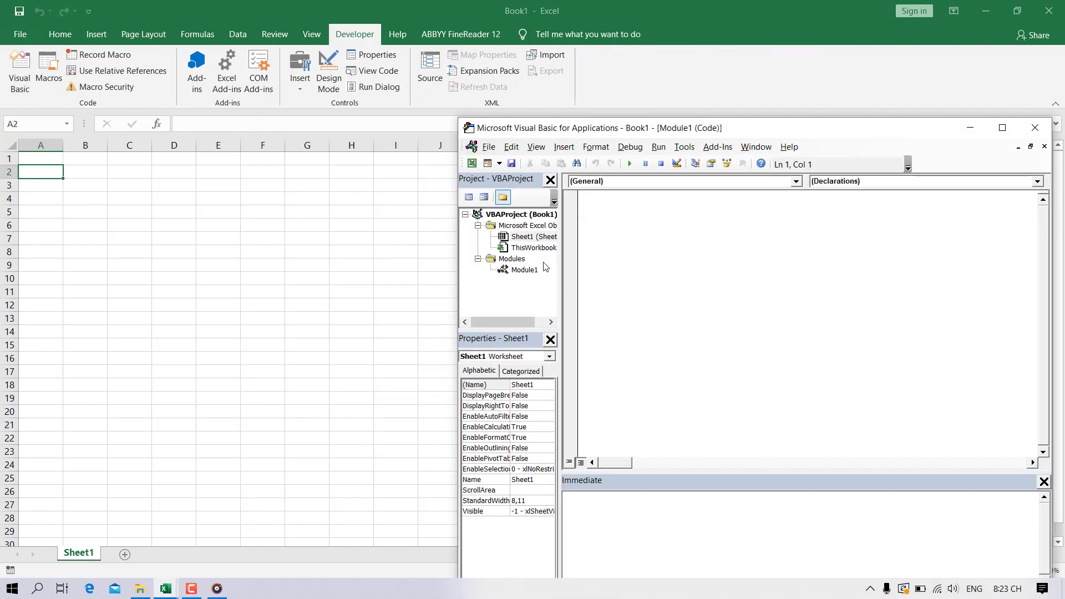
{"action": "left_click", "coordinate": [541, 239]}
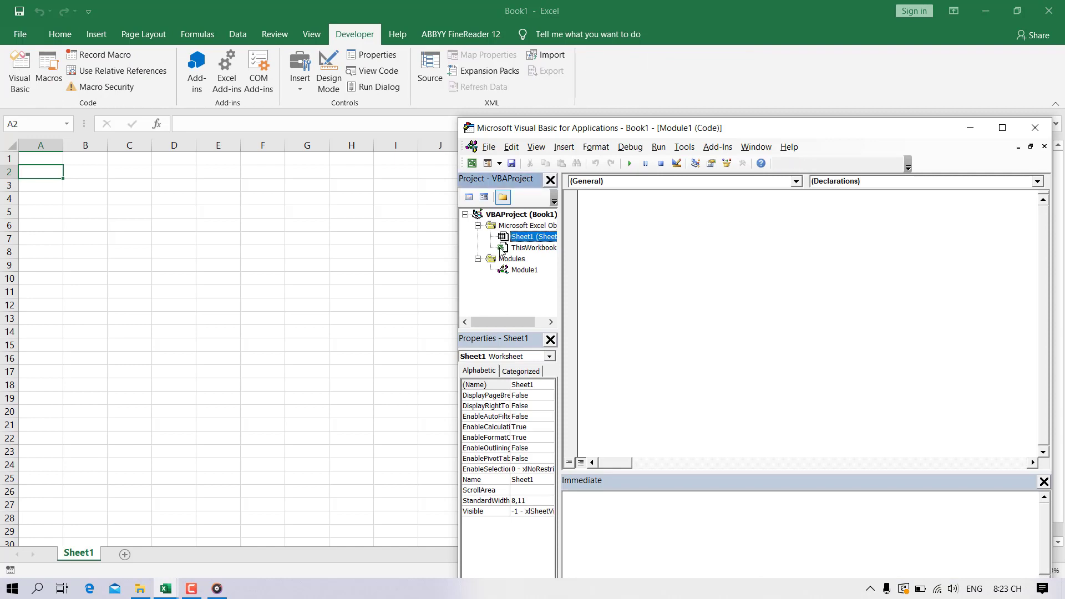
Write the Sub Ban_cuu_chuong() header in Module1, leaving blank lines before End Sub.
{"action": "left_click", "coordinate": [609, 205]}
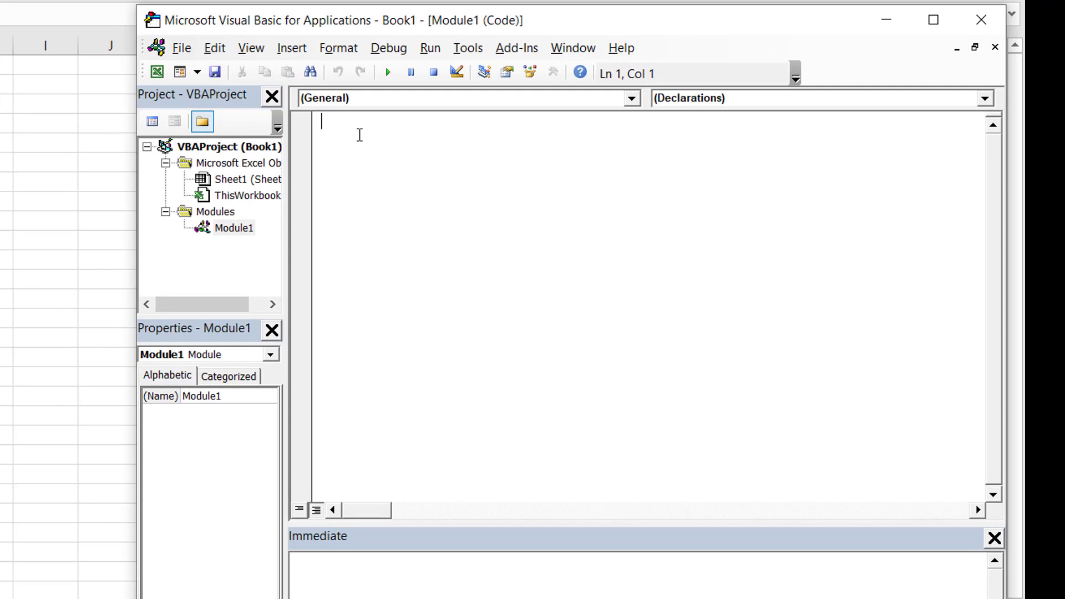
{"action": "type", "text": "su"}
{"action": "type", "text": "b "}
{"action": "type", "text": "Ban_"}
{"action": "type", "text": "cuu_ch"}
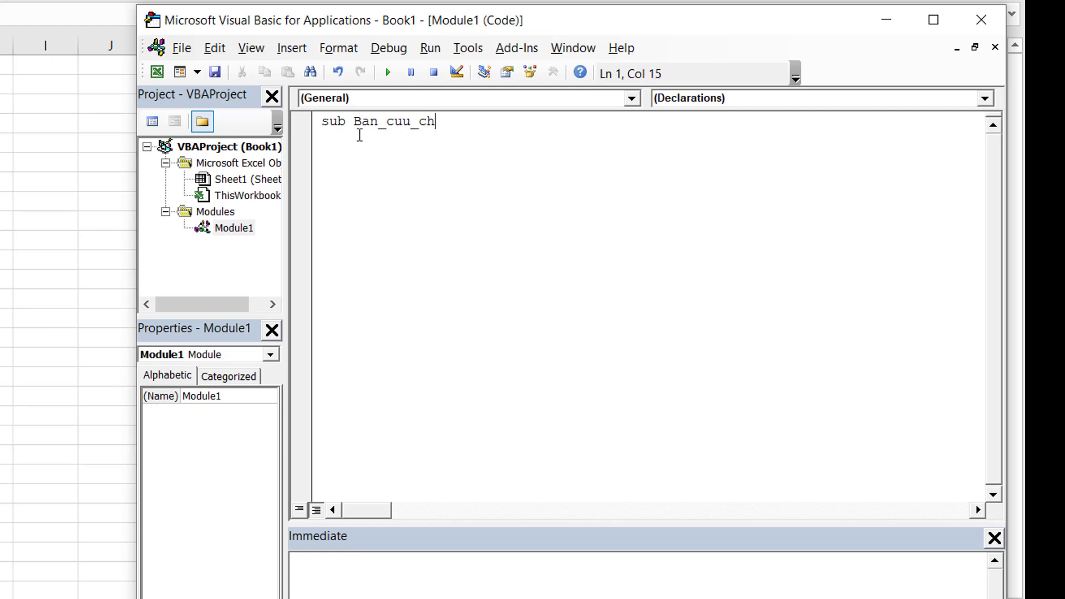
{"action": "type", "text": "uong"}
{"action": "type", "text": "("}
{"action": "type", "text": ")"}
{"action": "key", "text": "Return"}
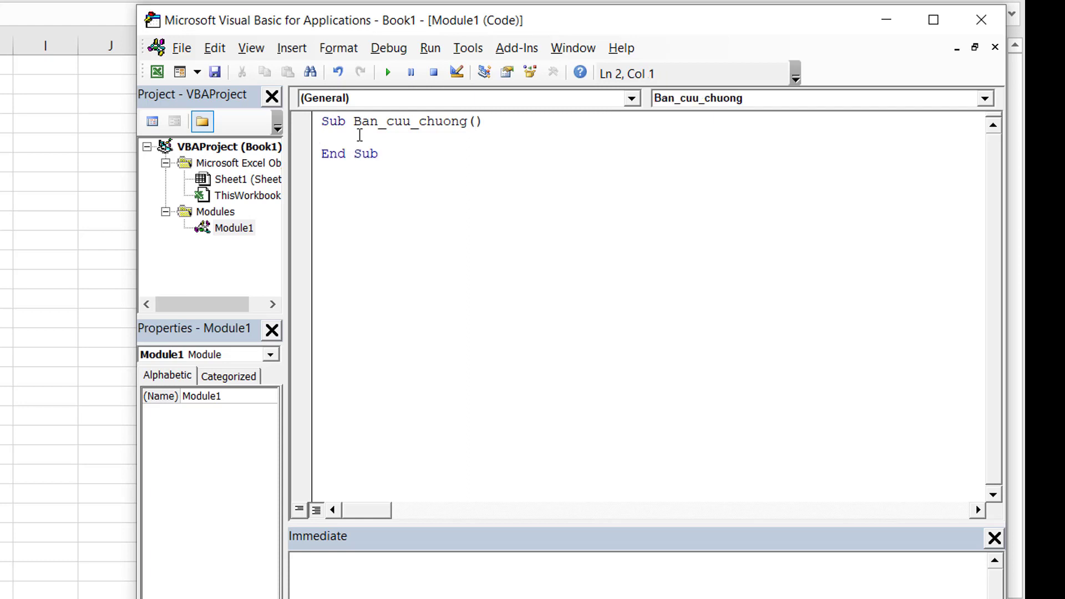
{"action": "key", "text": "Return"}
{"action": "key", "text": "Return"}
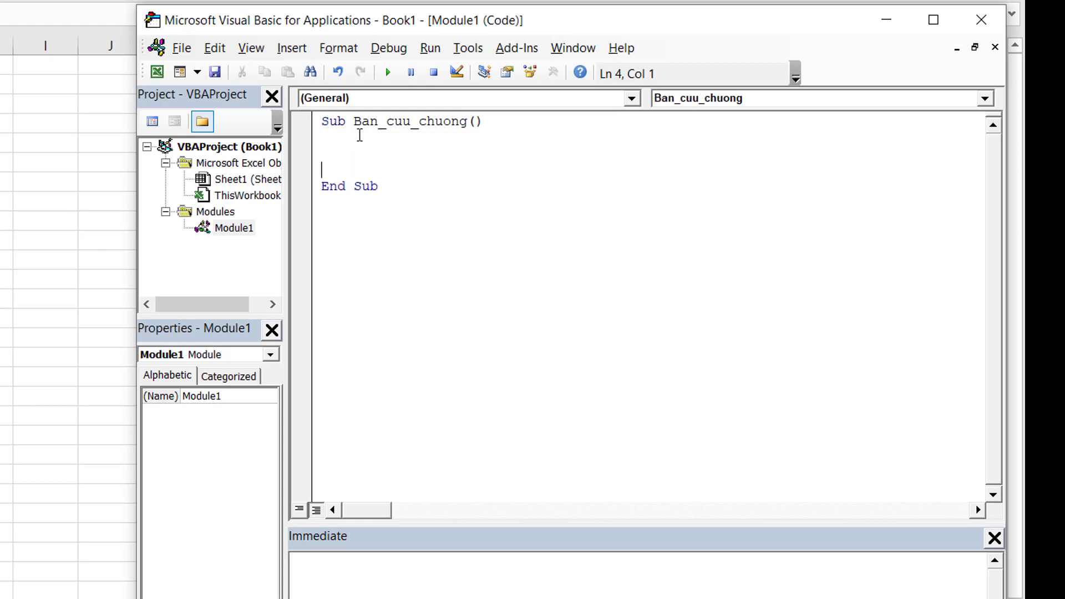
{"action": "key", "text": "Return"}
Declare Dim i, j As Integer and begin the outer loop 'for i=1 to 9 step 1'.
{"action": "key", "text": "Up"}
{"action": "key", "text": "Up"}
{"action": "key", "text": "Up"}
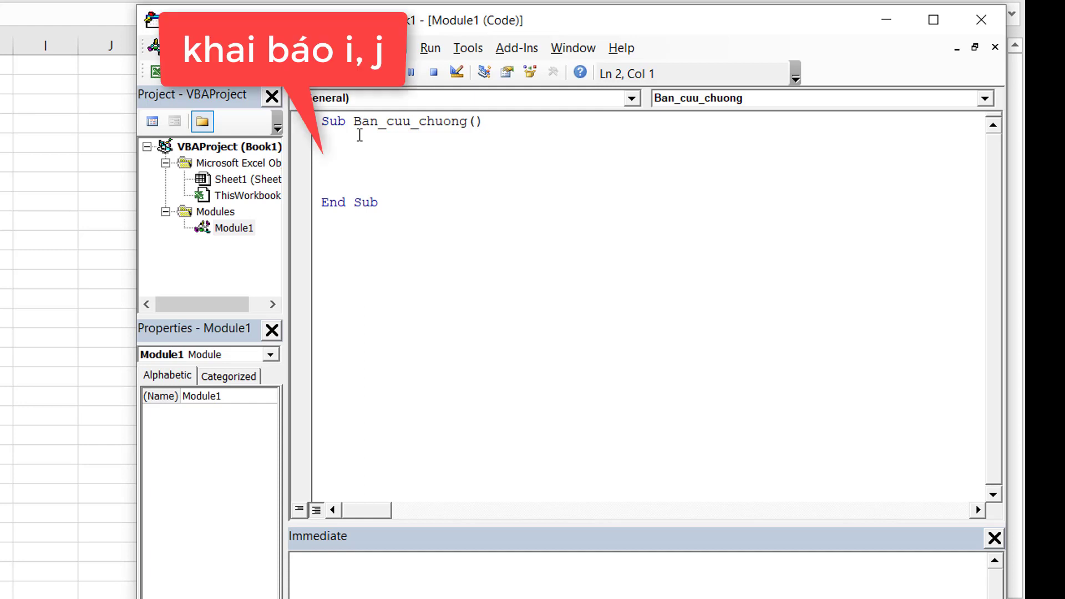
{"action": "type", "text": "Dim"}
{"action": "type", "text": " i"}
{"action": "type", "text": ", j "}
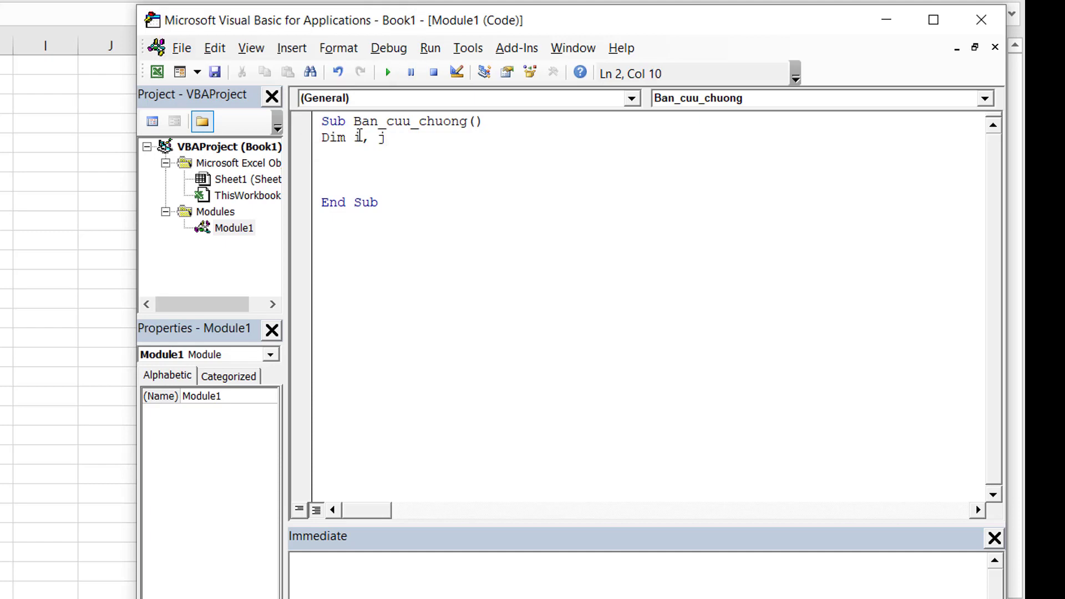
{"action": "type", "text": "ass"}
{"action": "key", "text": "BackSpace"}
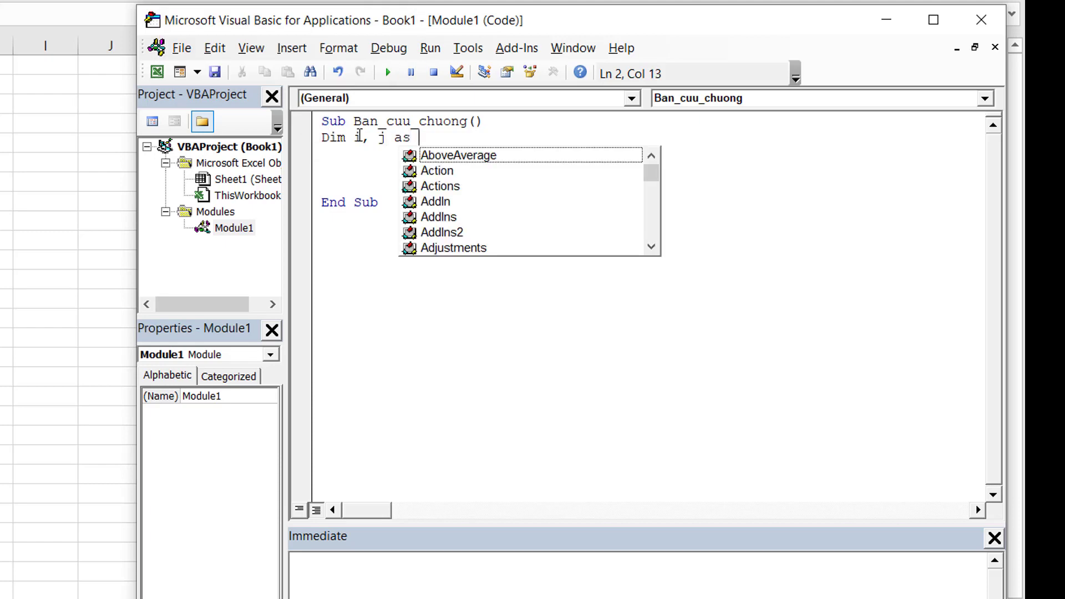
{"action": "type", "text": "r"}
{"action": "key", "text": "BackSpace"}
{"action": "type", "text": "i"}
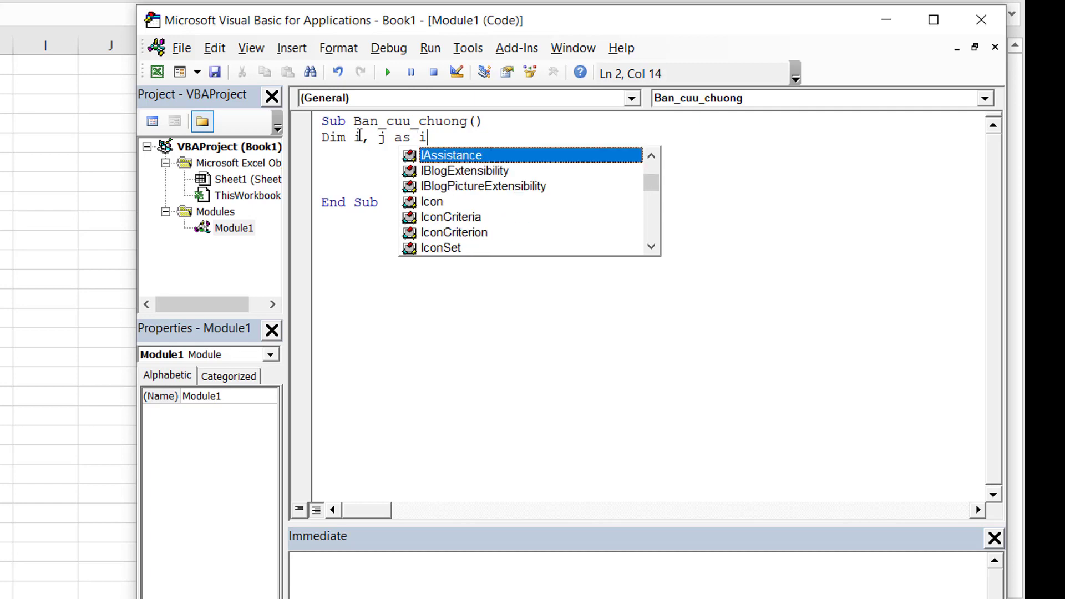
{"action": "type", "text": "n"}
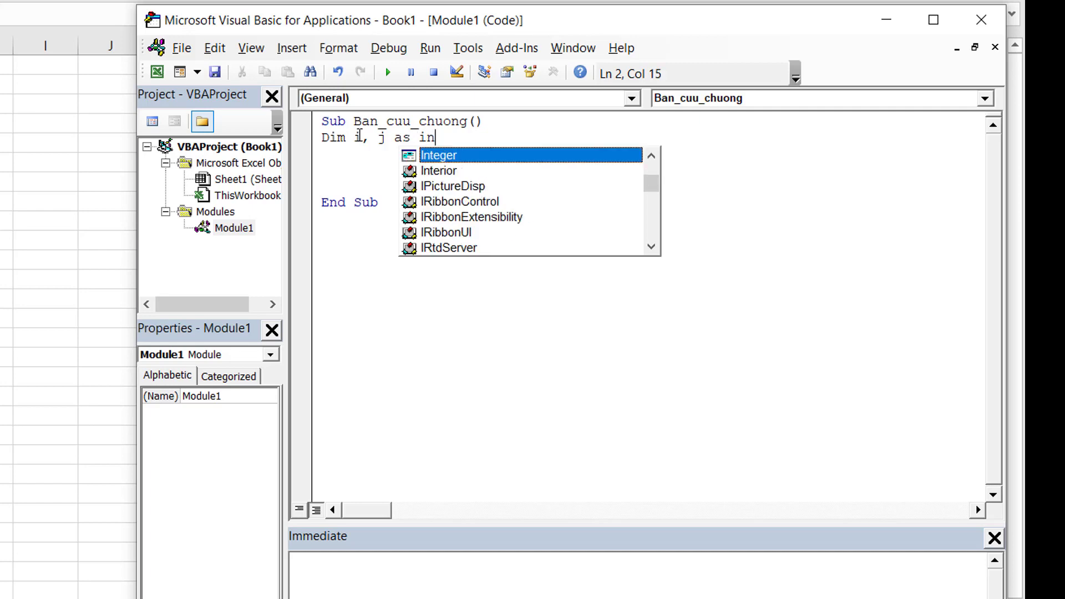
{"action": "key", "text": "Return"}
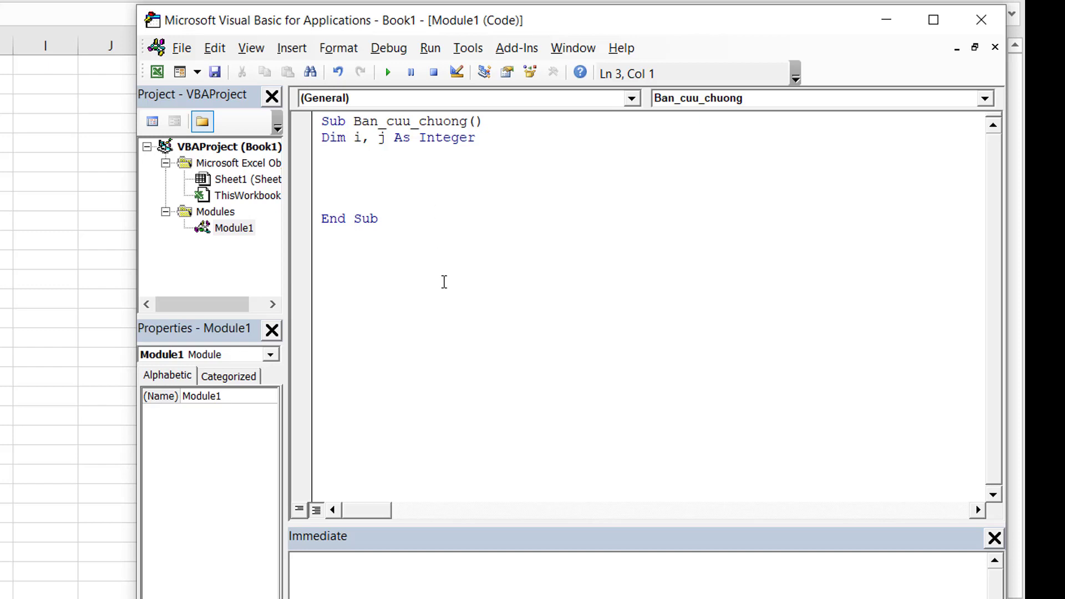
{"action": "type", "text": "f"}
{"action": "type", "text": "or i"}
{"action": "type", "text": "=1 "}
{"action": "type", "text": "t"}
{"action": "type", "text": "o 9 "}
{"action": "type", "text": "s"}
{"action": "type", "text": "te"}
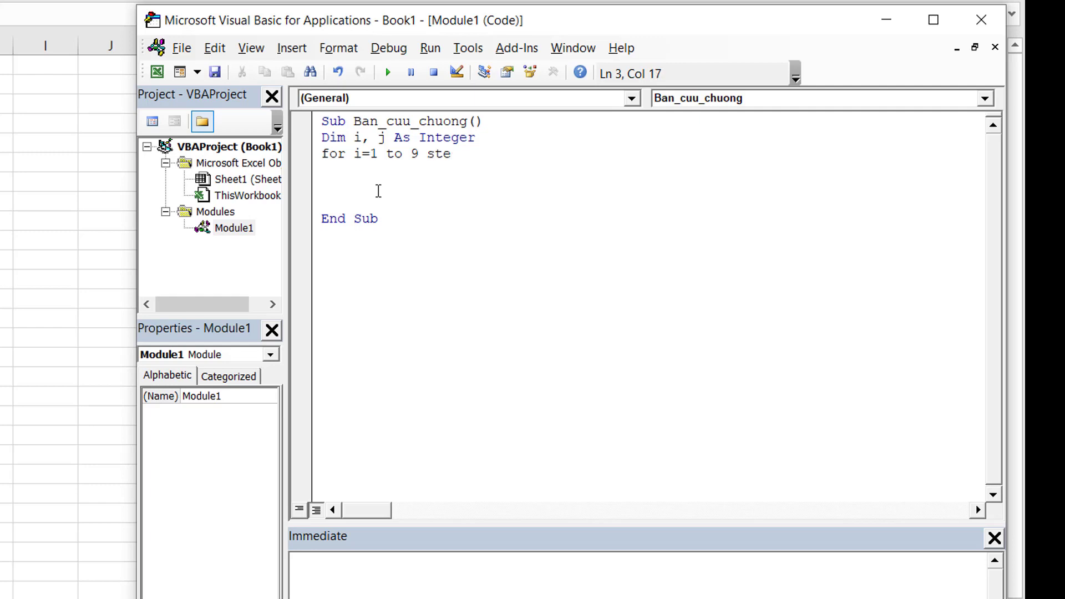
{"action": "type", "text": "p 1"}
Close the For i = 1 To 9 Step 1 loop with Next and indent the line beneath the For.
{"action": "key", "text": "Return"}
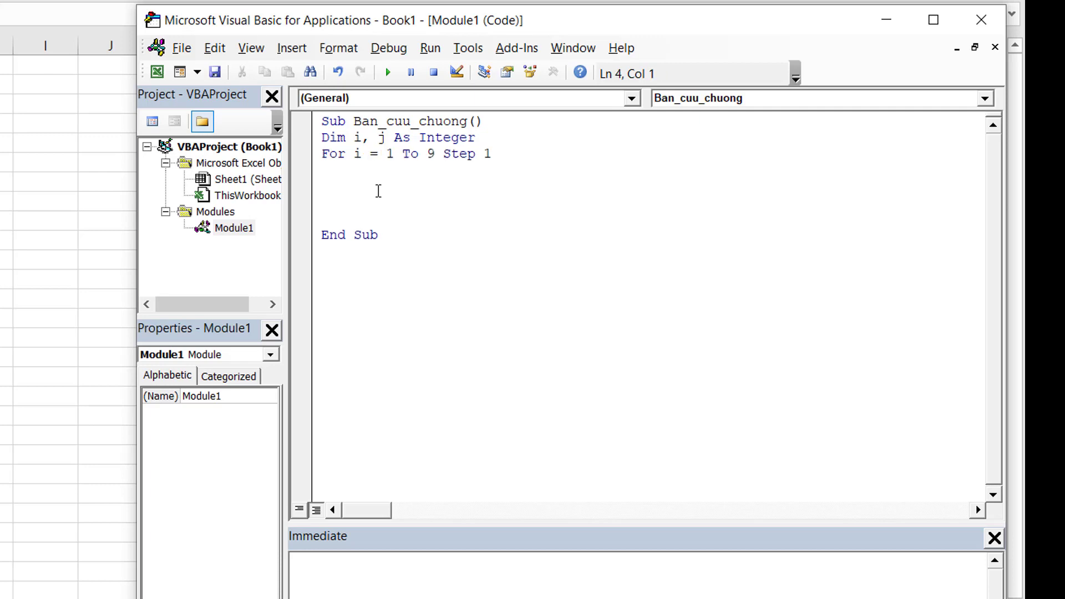
{"action": "key", "text": "Return"}
{"action": "key", "text": "Return"}
{"action": "key", "text": "Return"}
{"action": "key", "text": "Return"}
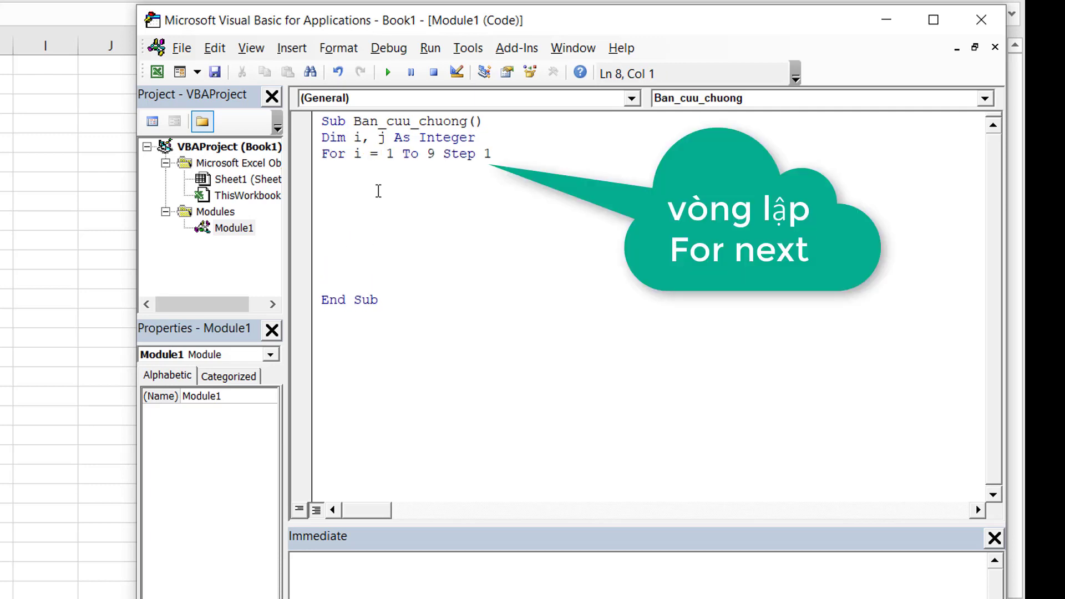
{"action": "key", "text": "Down"}
{"action": "key", "text": "Down"}
{"action": "type", "text": "N"}
{"action": "type", "text": "e"}
{"action": "type", "text": "xx"}
{"action": "key", "text": "BackSpace"}
{"action": "type", "text": "t"}
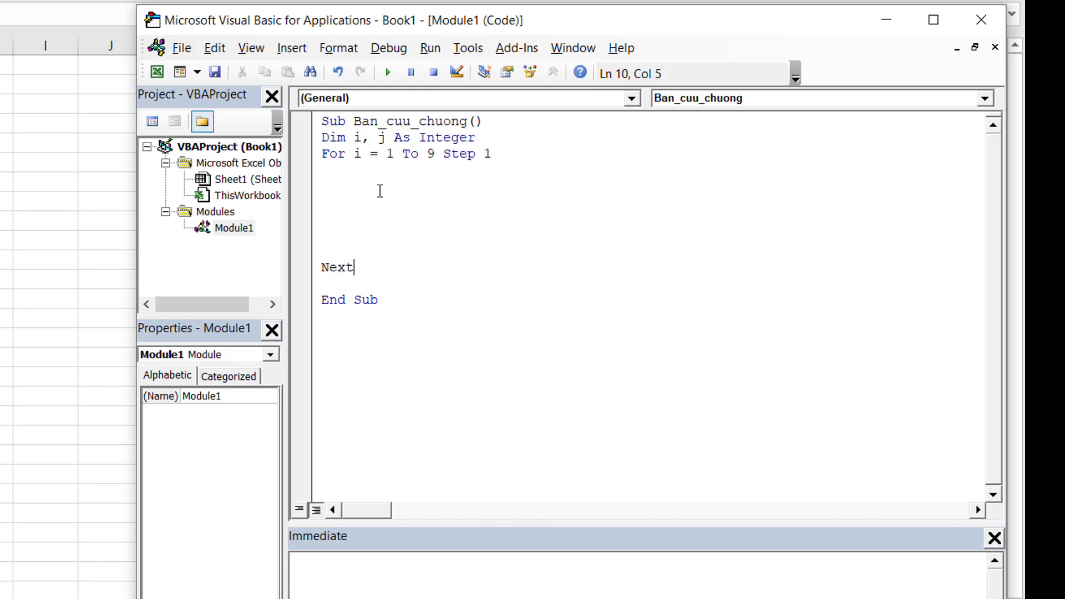
{"action": "left_click", "coordinate": [400, 204]}
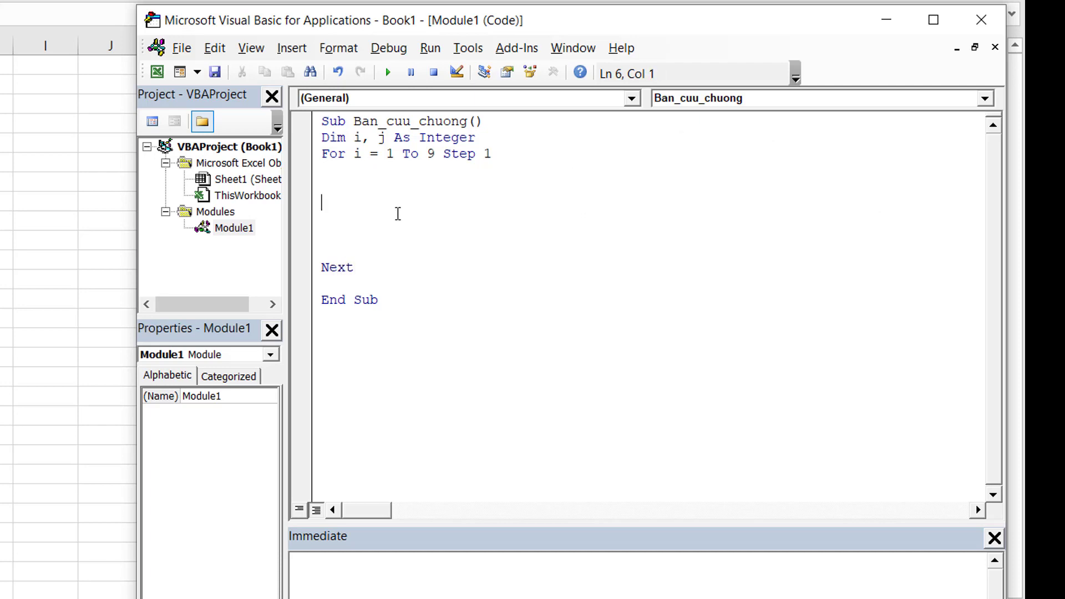
{"action": "left_click", "coordinate": [349, 175]}
{"action": "key", "text": "Tab"}
Add the inner loop For j = 1 To 9 Step 1 with its own indented Next.
{"action": "type", "text": "Fo"}
{"action": "type", "text": "r"}
{"action": "key", "text": "BackSpace"}
{"action": "type", "text": "j="}
{"action": "type", "text": "1"}
{"action": "type", "text": " to"}
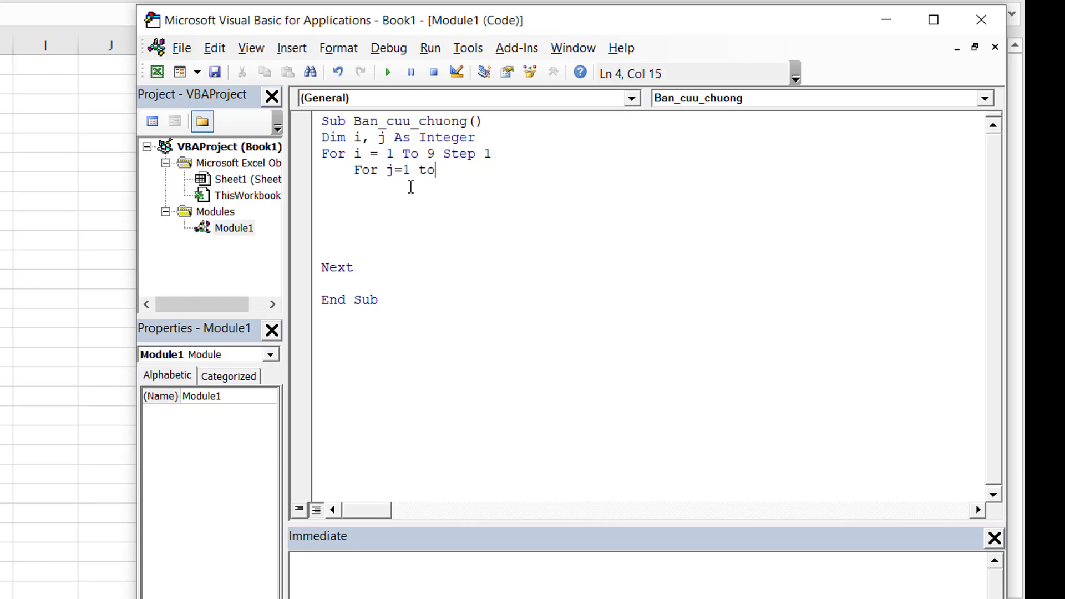
{"action": "type", "text": "9 "}
{"action": "type", "text": "Step"}
{"action": "type", "text": "1"}
{"action": "key", "text": "Return"}
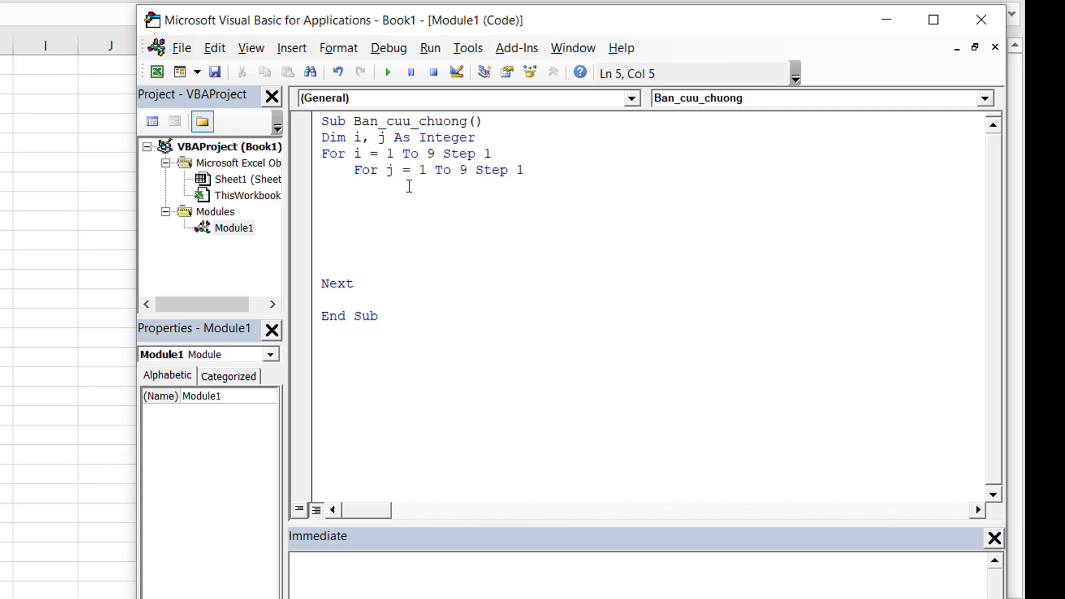
{"action": "key", "text": "Down"}
{"action": "key", "text": "Down"}
{"action": "key", "text": "Down"}
{"action": "key", "text": "Down"}
{"action": "key", "text": "Tab"}
{"action": "type", "text": "Nex"}
{"action": "type", "text": "t"}
Begin the indented body line ThisWorkbook.Sheets(1).Cells(i+1, inside the inner loop.
{"action": "left_click", "coordinate": [393, 203]}
{"action": "left_click", "coordinate": [378, 191]}
{"action": "key", "text": "Tab"}
{"action": "type", "text": "this"}
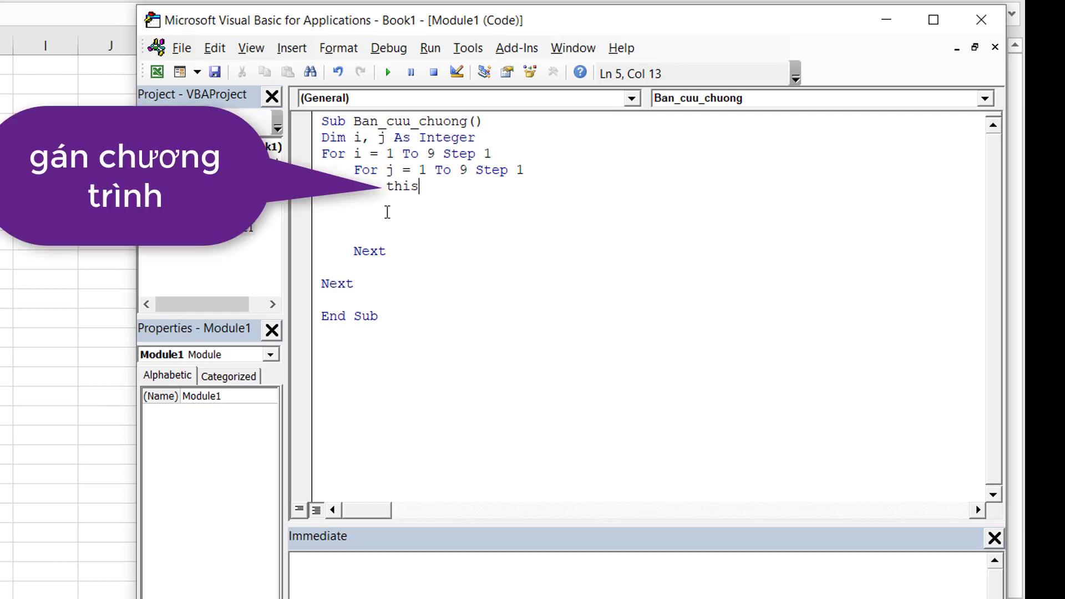
{"action": "type", "text": "wo"}
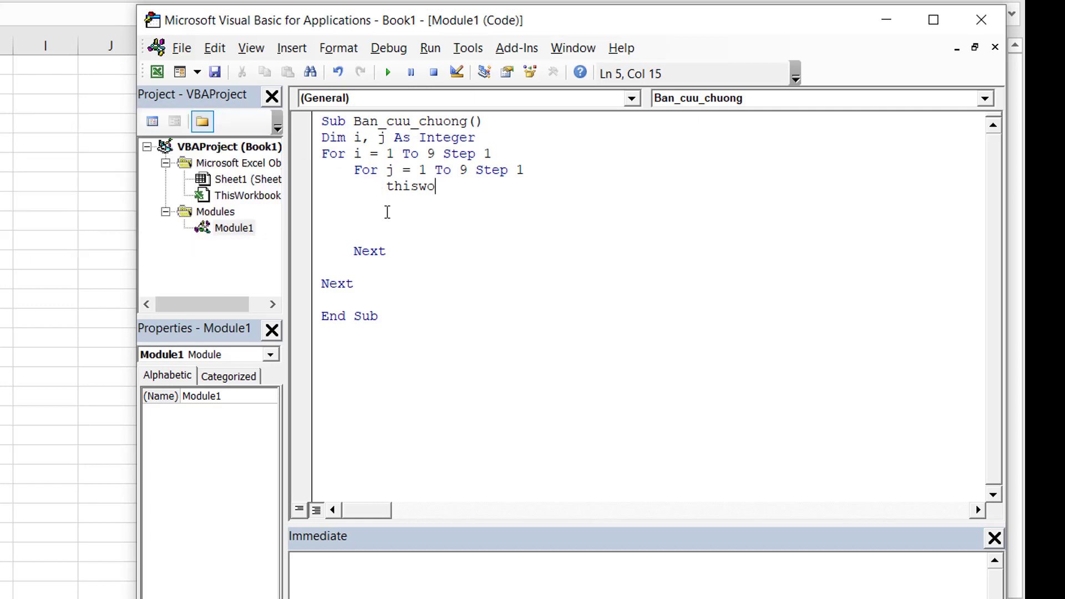
{"action": "type", "text": "r"}
{"action": "type", "text": "kbook"}
{"action": "type", "text": "."}
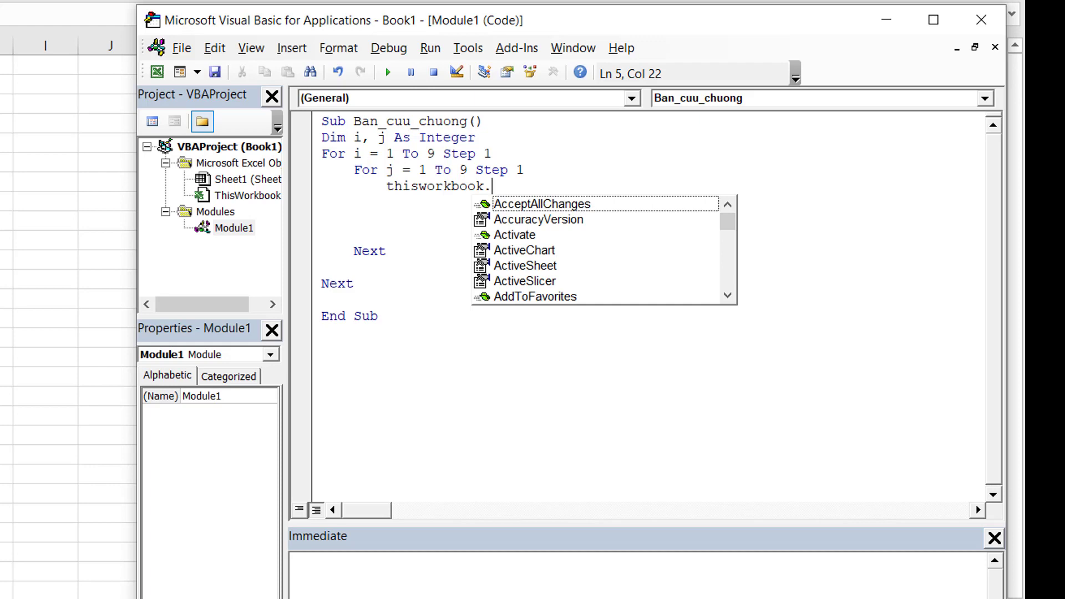
{"action": "type", "text": "s"}
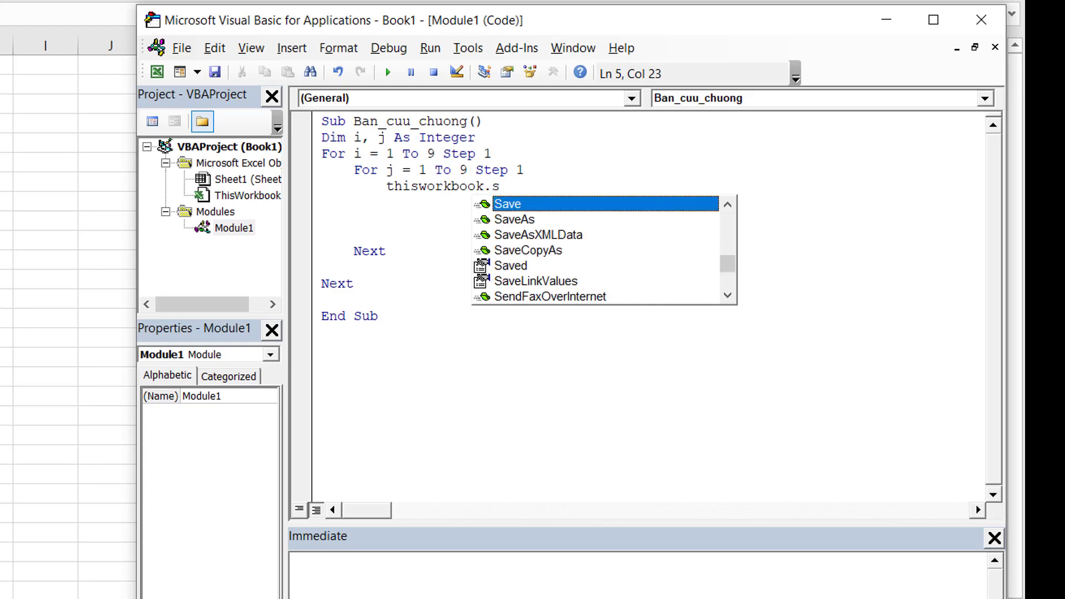
{"action": "type", "text": "he"}
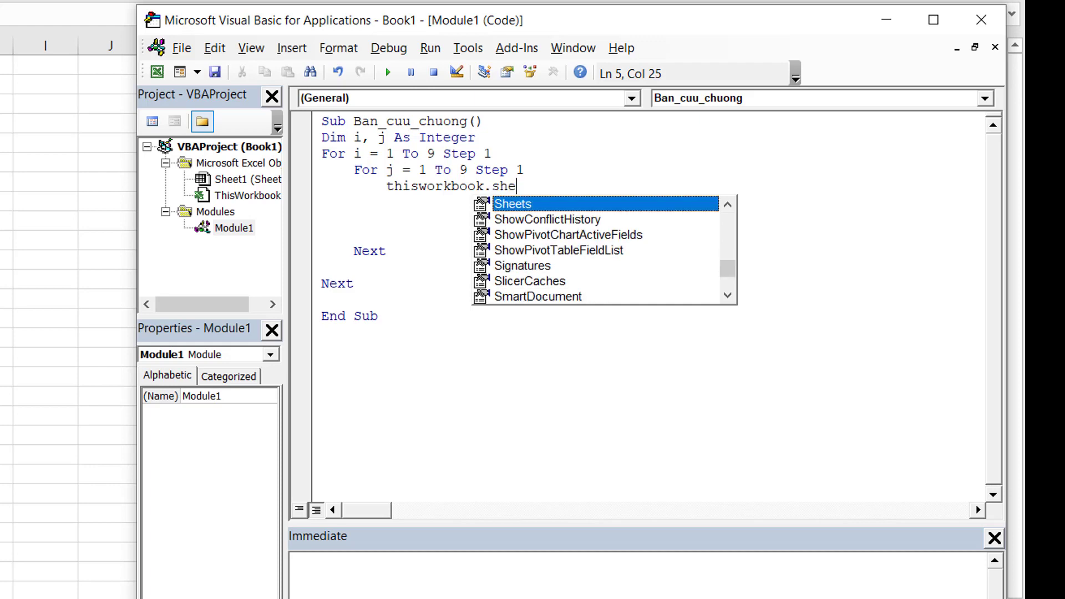
{"action": "key", "text": "Tab"}
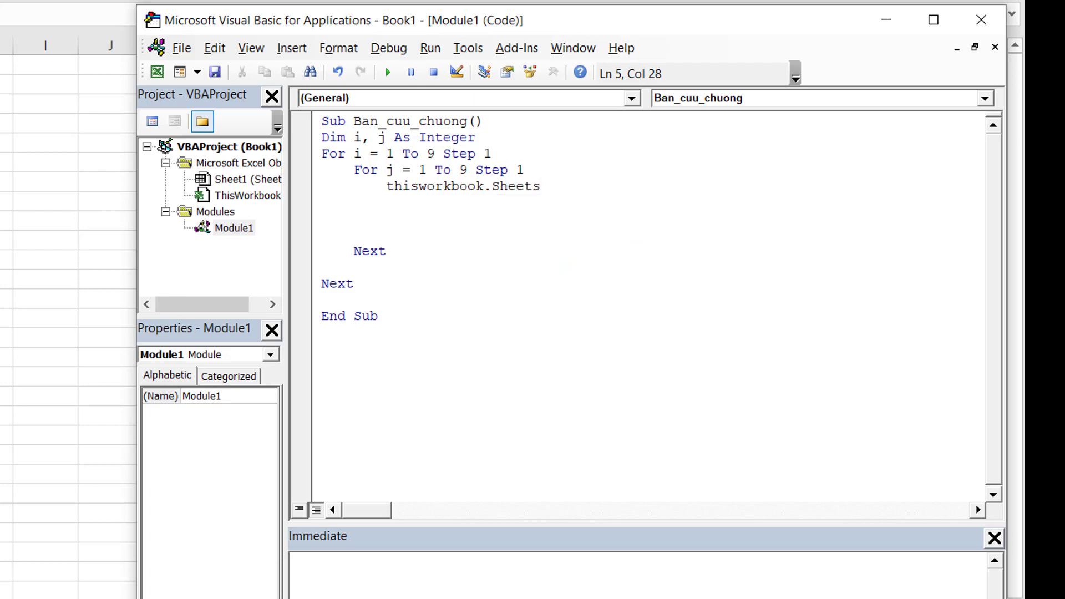
{"action": "type", "text": "("}
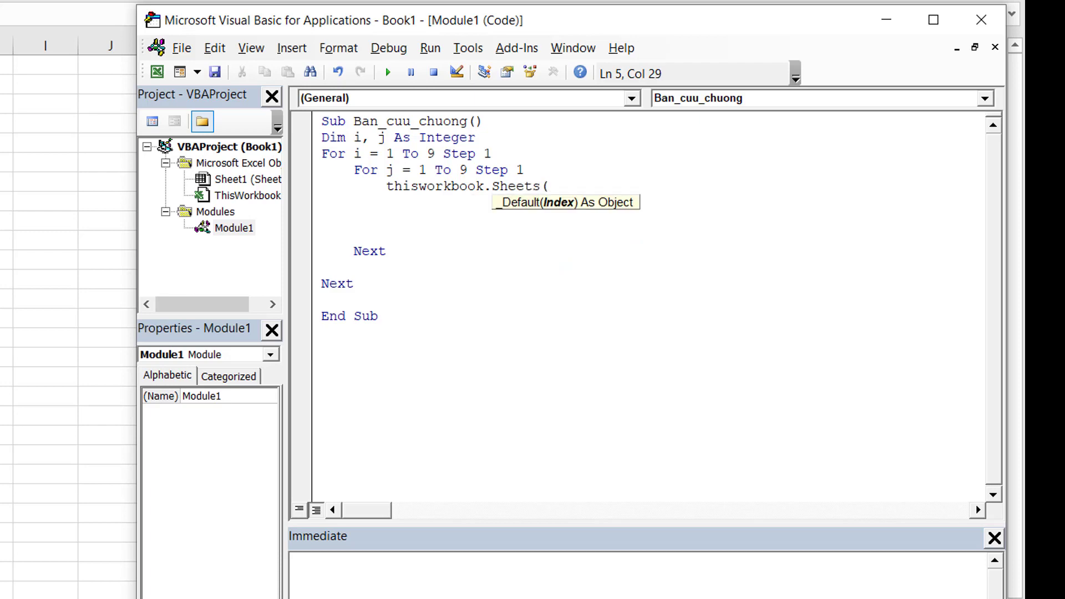
{"action": "type", "text": "1)."}
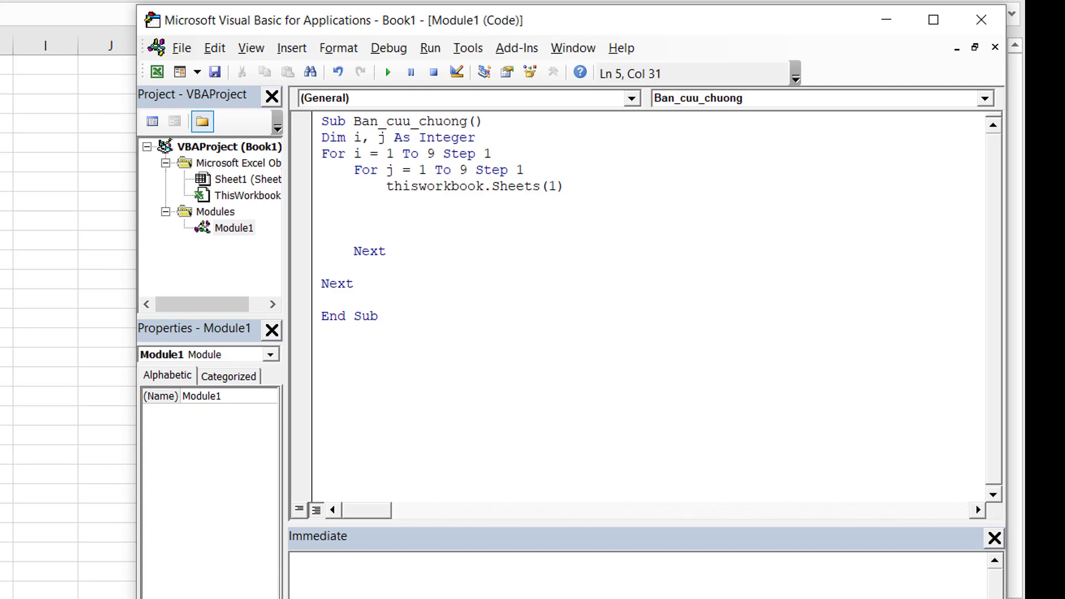
{"action": "type", "text": "C"}
{"action": "type", "text": "e"}
{"action": "type", "text": "lls"}
{"action": "type", "text": "("}
{"action": "type", "text": "i+"}
{"action": "type", "text": "1,"}
{"action": "type", "text": " J+"}
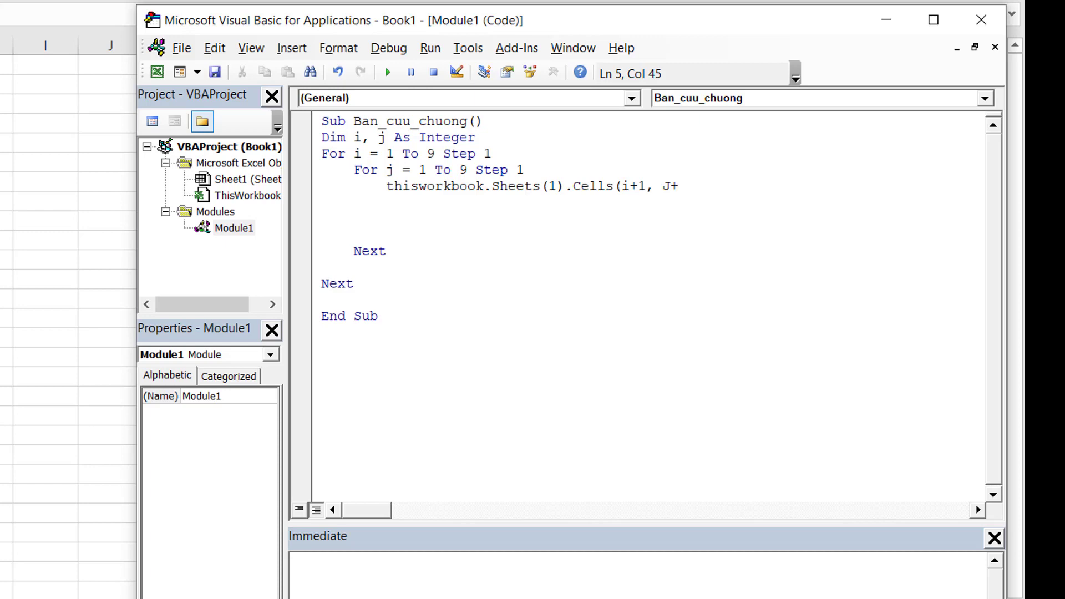
{"action": "key", "text": "BackSpace"}
Complete the body as Cells(i + 1, j + 1) = i & " x " & j & ":=" & i * j.
{"action": "key", "text": "BackSpace"}
{"action": "type", "text": "j"}
{"action": "type", "text": "="}
{"action": "key", "text": "BackSpace"}
{"action": "type", "text": "="}
{"action": "key", "text": "BackSpace"}
{"action": "type", "text": "+ 1"}
{"action": "type", "text": ") "}
{"action": "type", "text": "="}
{"action": "type", "text": " i "}
{"action": "type", "text": "&"}
{"action": "type", "text": " \" x "}
{"action": "type", "text": "\""}
{"action": "type", "text": " &"}
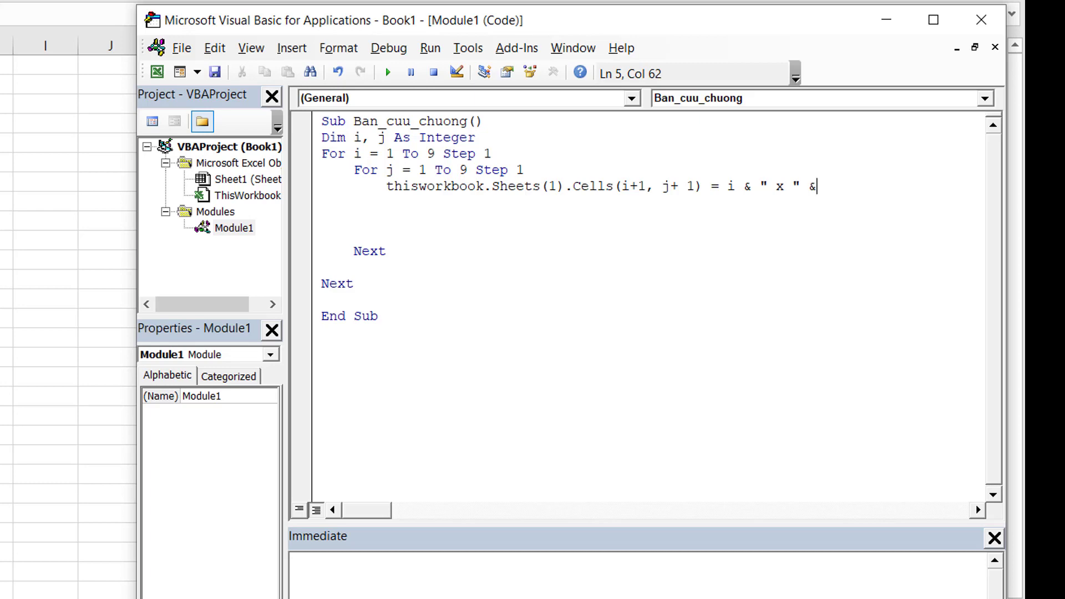
{"action": "type", "text": " j "}
{"action": "type", "text": "& "}
{"action": "type", "text": "\""}
{"action": "type", "text": ":"}
{"action": "type", "text": "="}
{"action": "type", "text": "\" "}
{"action": "type", "text": "&"}
{"action": "type", "text": "i"}
{"action": "type", "text": "*j"}
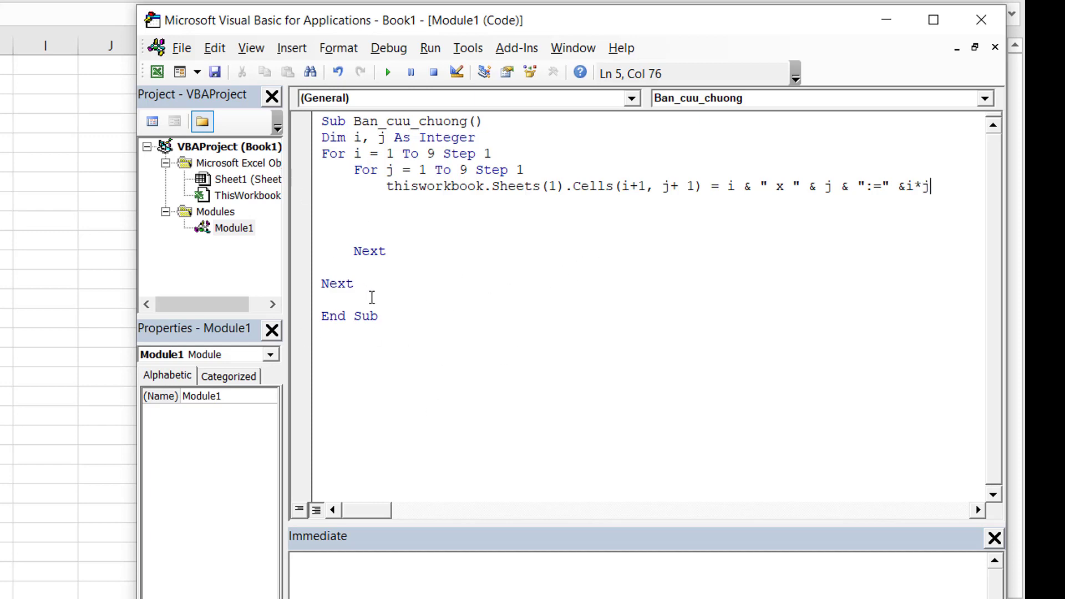
{"action": "left_click", "coordinate": [438, 252]}
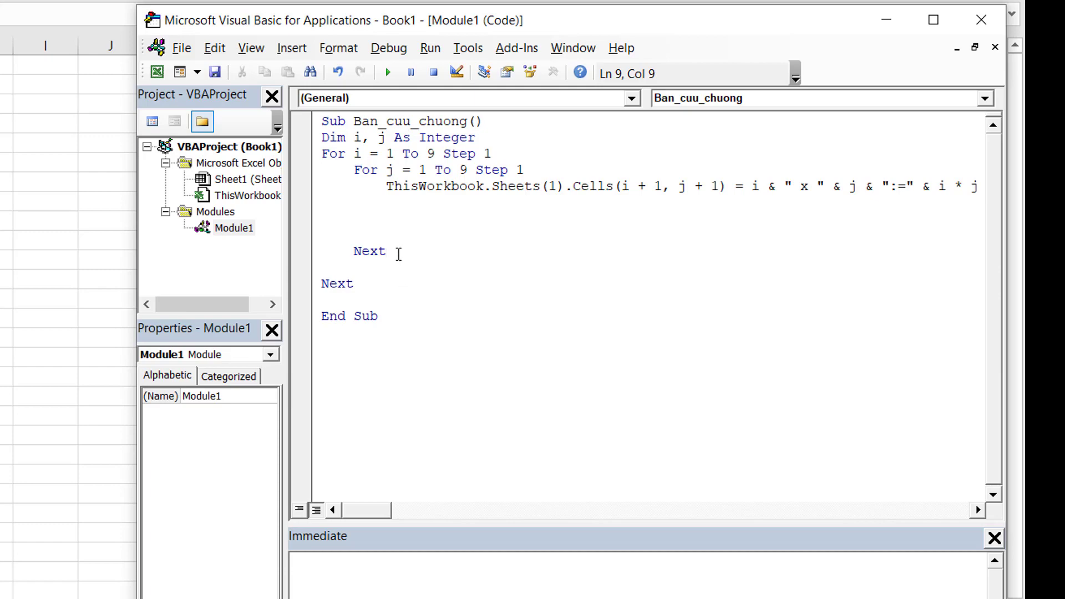
Run Ban_cuu_chuong to fill the 1 x 1:=1 to 9 x 9:=81 grid, then reposition the code window beside it.
{"action": "left_click_drag", "start_coordinate": [592, 24], "coordinate": [526, 195]}
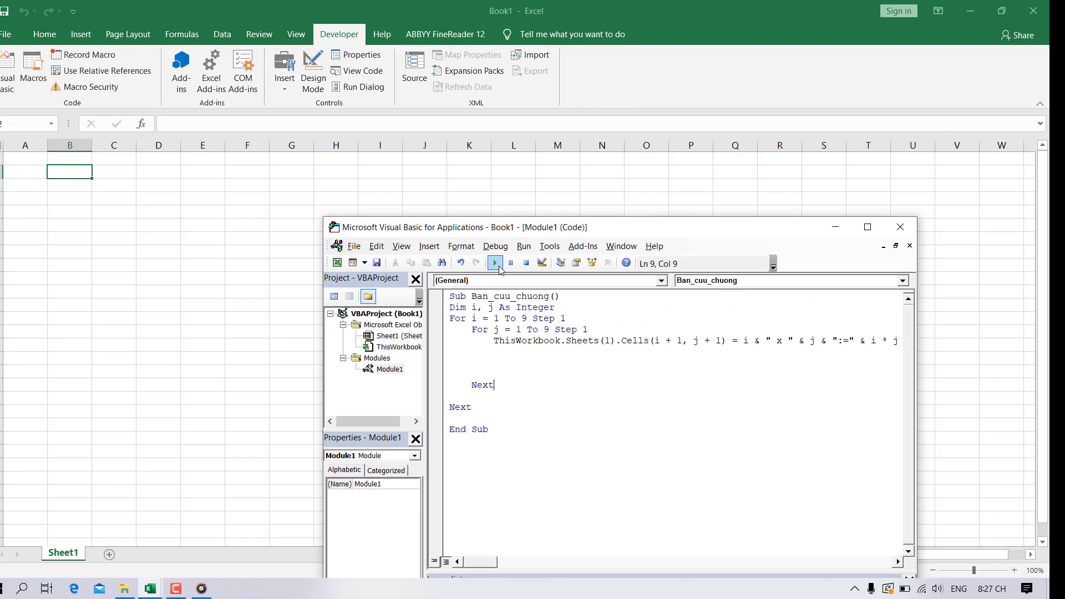
{"action": "left_click", "coordinate": [502, 266]}
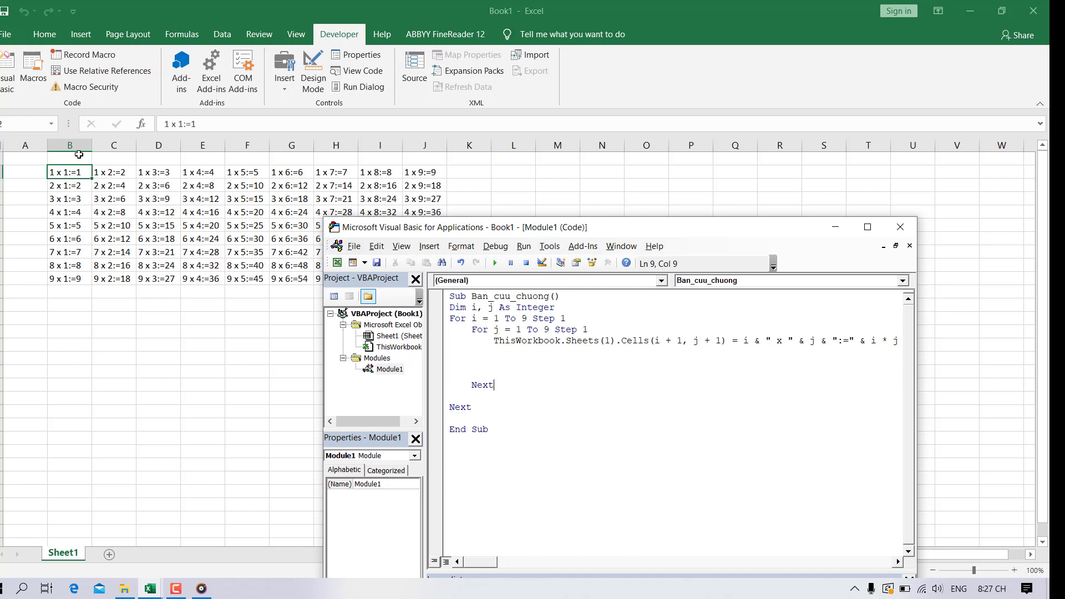
{"action": "left_click_drag", "start_coordinate": [677, 230], "coordinate": [443, 315]}
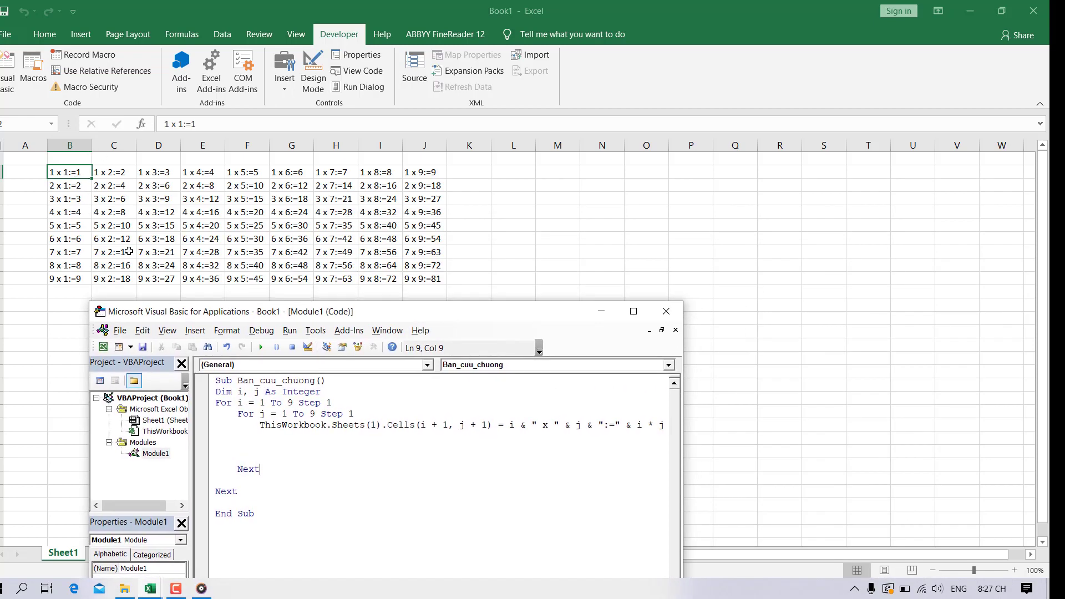
{"action": "left_click_drag", "start_coordinate": [428, 319], "coordinate": [795, 192]}
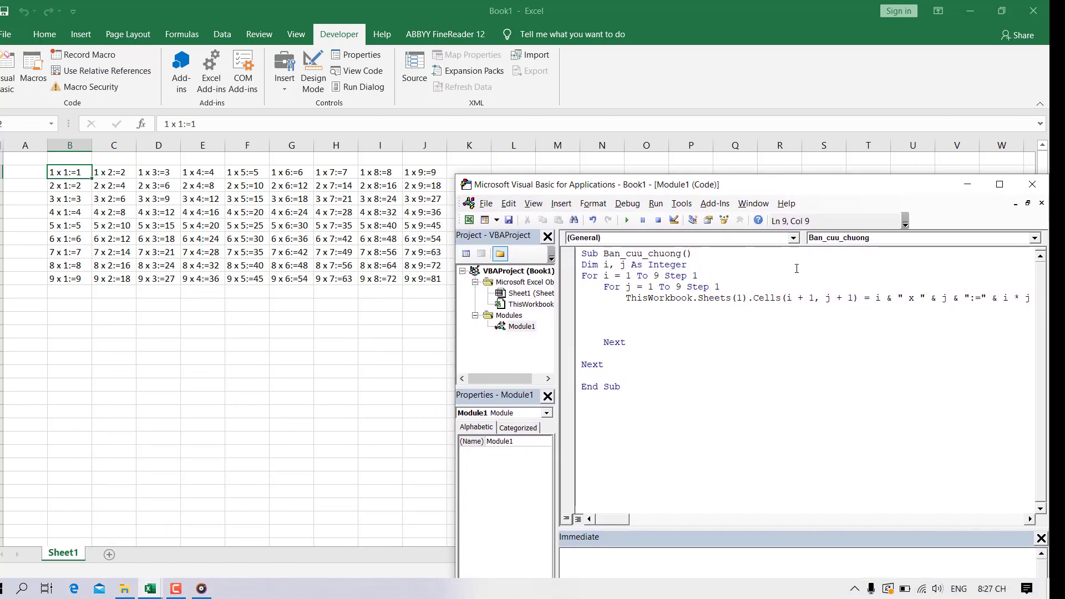
{"action": "left_click", "coordinate": [814, 298]}
Remove both + 1 offsets so the macro writes to Cells(i, j), and rerun it.
{"action": "key", "text": "BackSpace"}
{"action": "key", "text": "BackSpace"}
{"action": "key", "text": "BackSpace"}
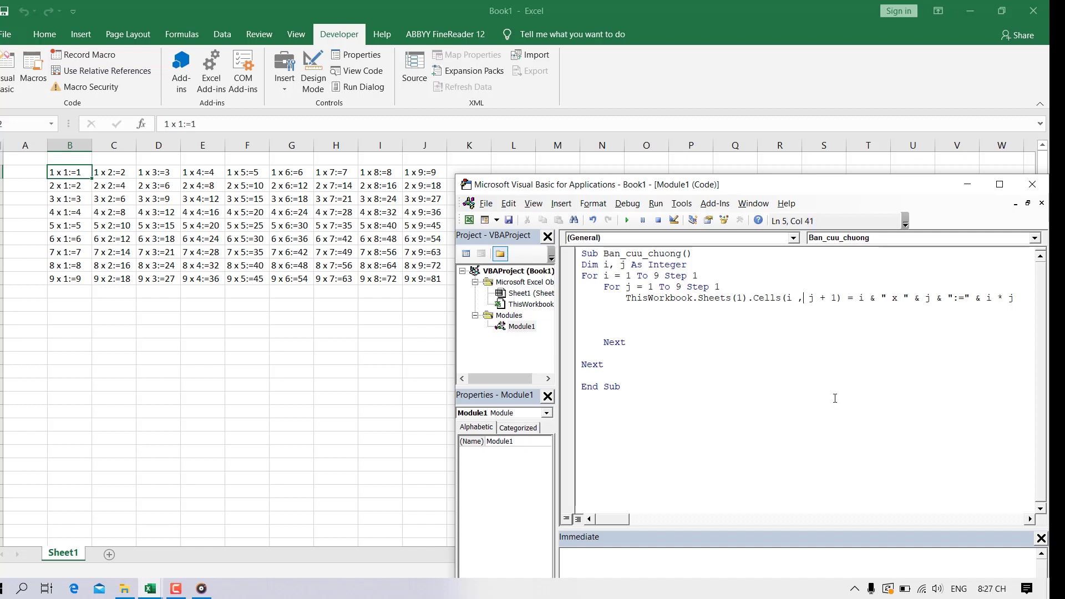
{"action": "key", "text": "BackSpace"}
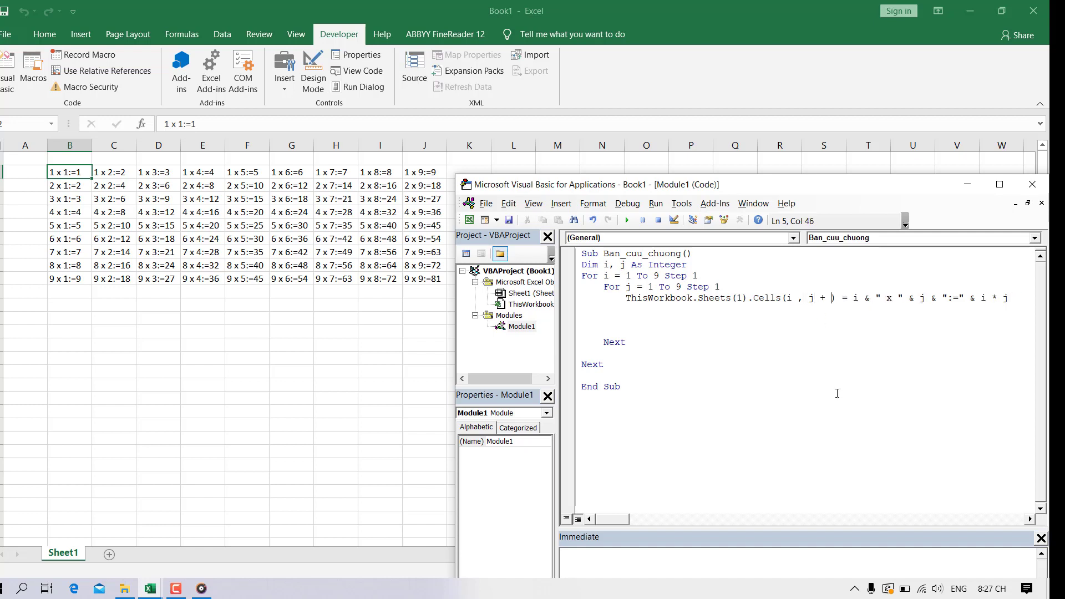
{"action": "key", "text": "BackSpace"}
{"action": "key", "text": "BackSpace"}
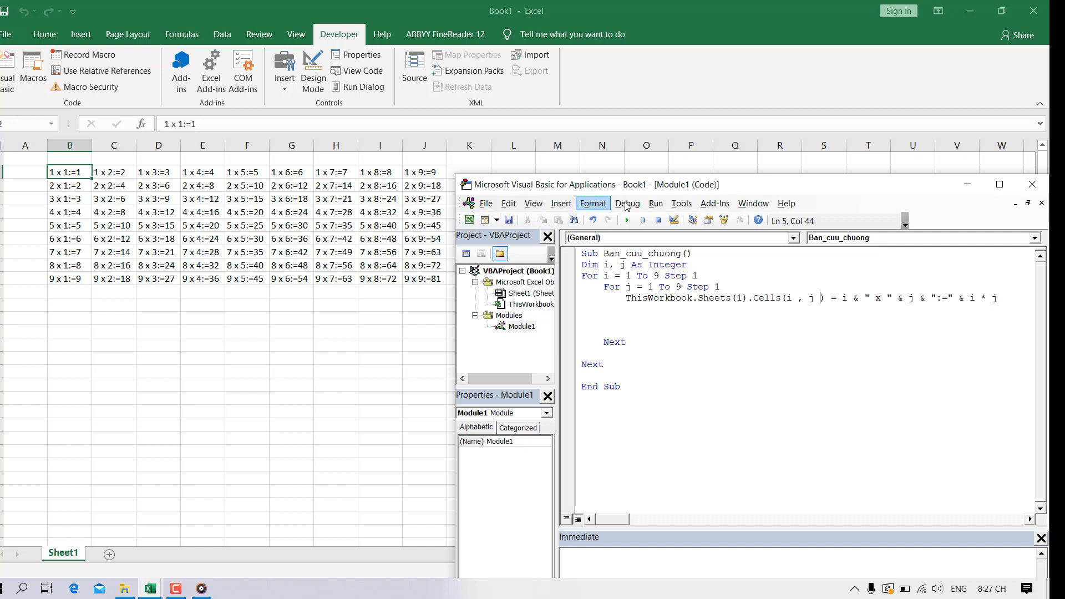
{"action": "left_click", "coordinate": [627, 221]}
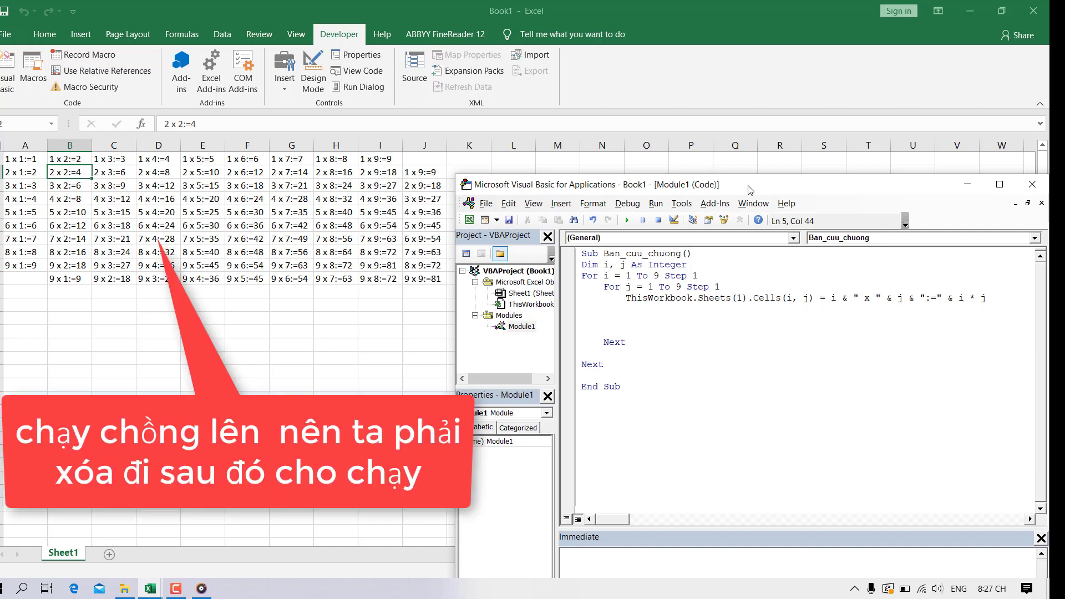
Move the code window lower and select the overlapping table range A1:J10 on the sheet.
{"action": "left_click_drag", "start_coordinate": [750, 190], "coordinate": [730, 246]}
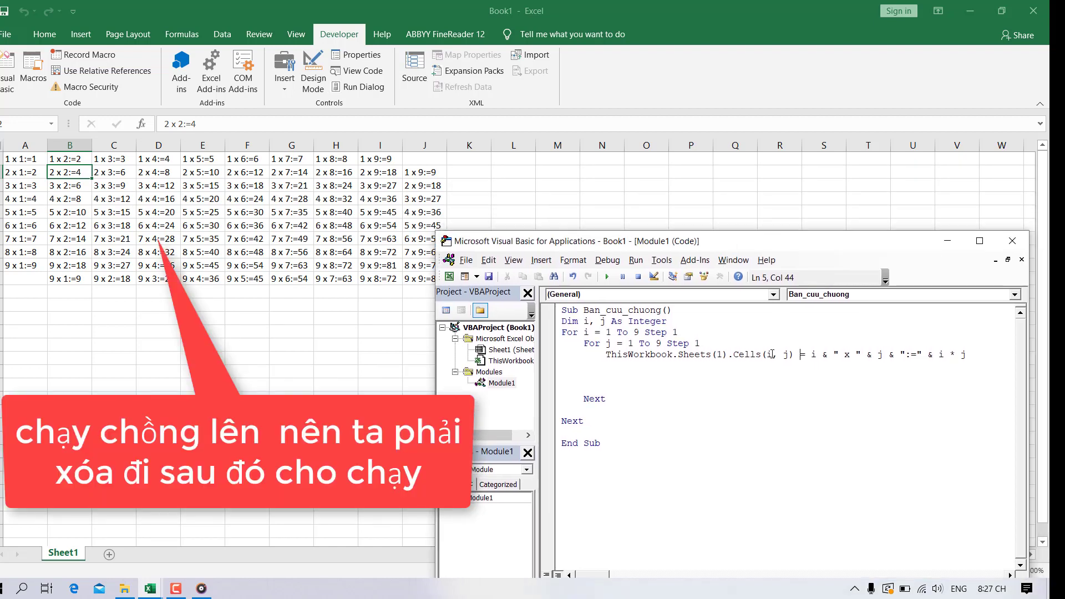
{"action": "left_click_drag", "start_coordinate": [740, 248], "coordinate": [727, 314]}
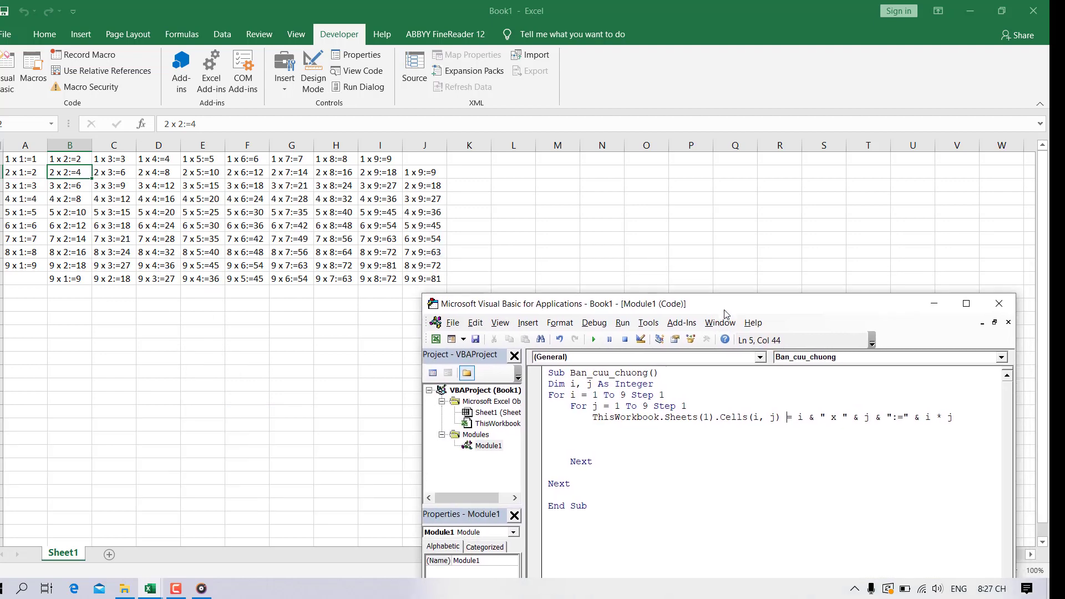
{"action": "left_click", "coordinate": [440, 280]}
{"action": "mouse_move", "coordinate": [440, 280]}
{"action": "left_mouse_down"}
{"action": "mouse_move", "coordinate": [181, 145]}
{"action": "mouse_move", "coordinate": [19, 153]}
{"action": "left_mouse_up"}
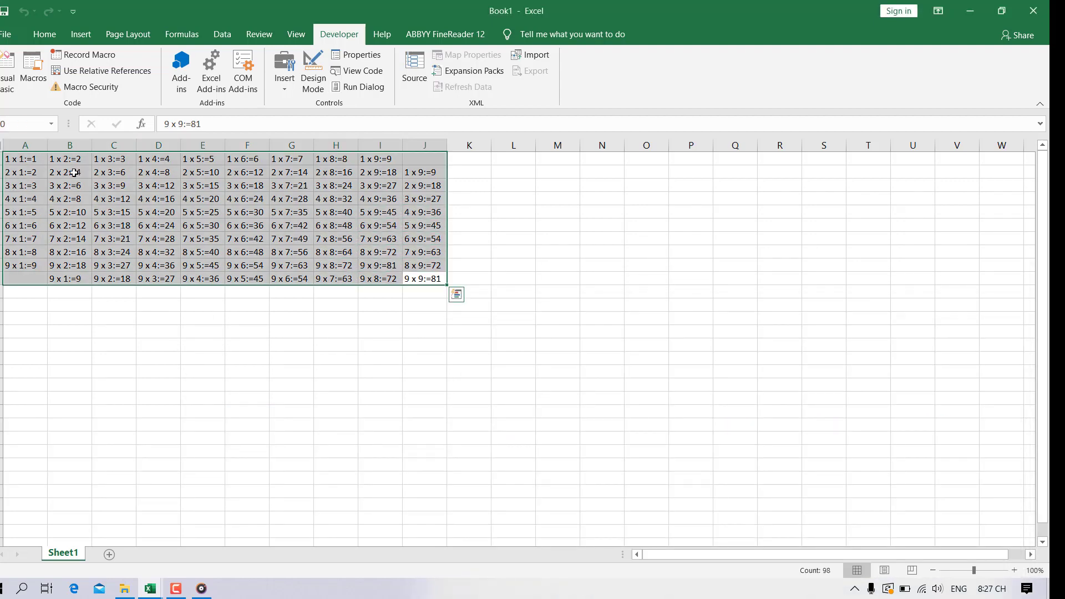
Delete the overlapping tables in A1:J10 and rerun Ban_cuu_chuong to refill 1 x 1:=1 through 9 x 9:=81 in A1:I9.
{"action": "key", "text": "Delete"}
{"action": "left_click", "coordinate": [469, 224]}
{"action": "key", "text": "alt+F11"}
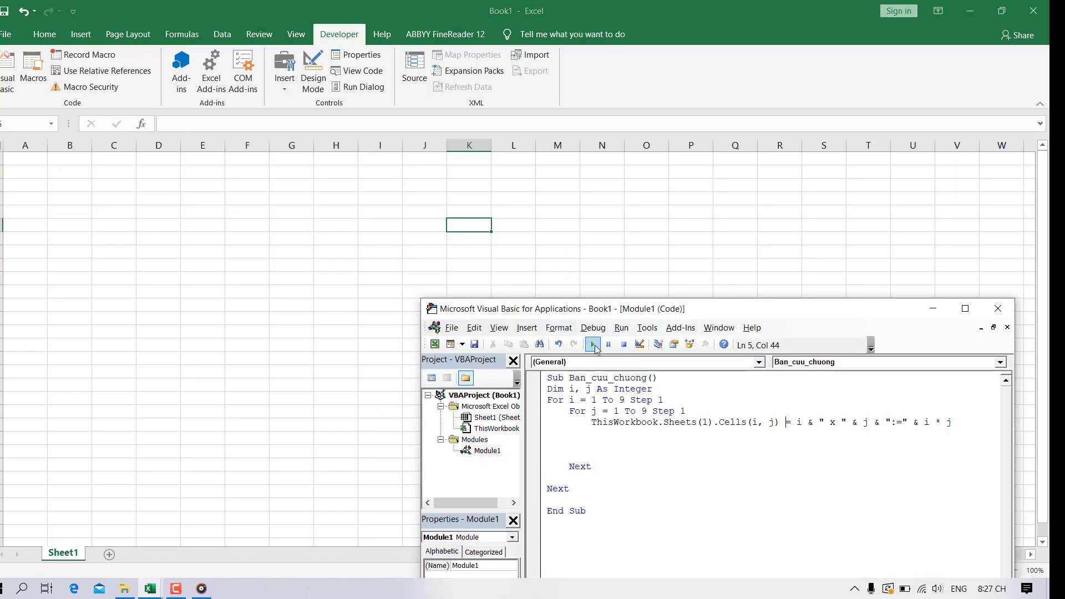
{"action": "left_click", "coordinate": [592, 345]}
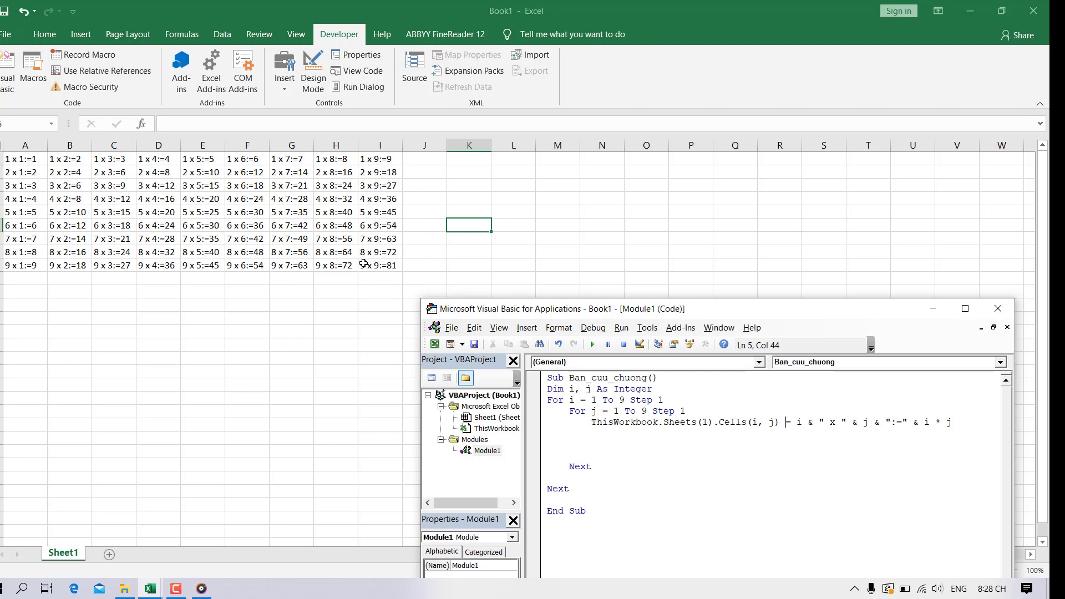
{"action": "mouse_move", "coordinate": [817, 311]}
{"action": "left_mouse_down"}
{"action": "mouse_move", "coordinate": [387, 306]}
{"action": "mouse_move", "coordinate": [402, 303]}
{"action": "left_mouse_up"}
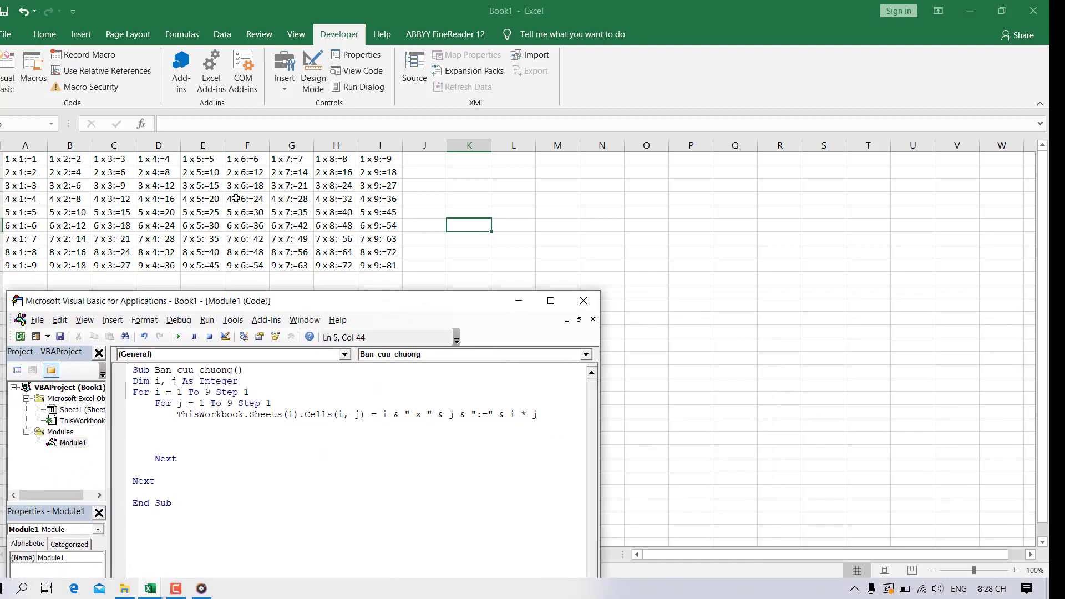
Change the macro's cell target to Cells(i +3, j +3) and select the old table in A1:I9.
{"action": "left_click", "coordinate": [344, 415]}
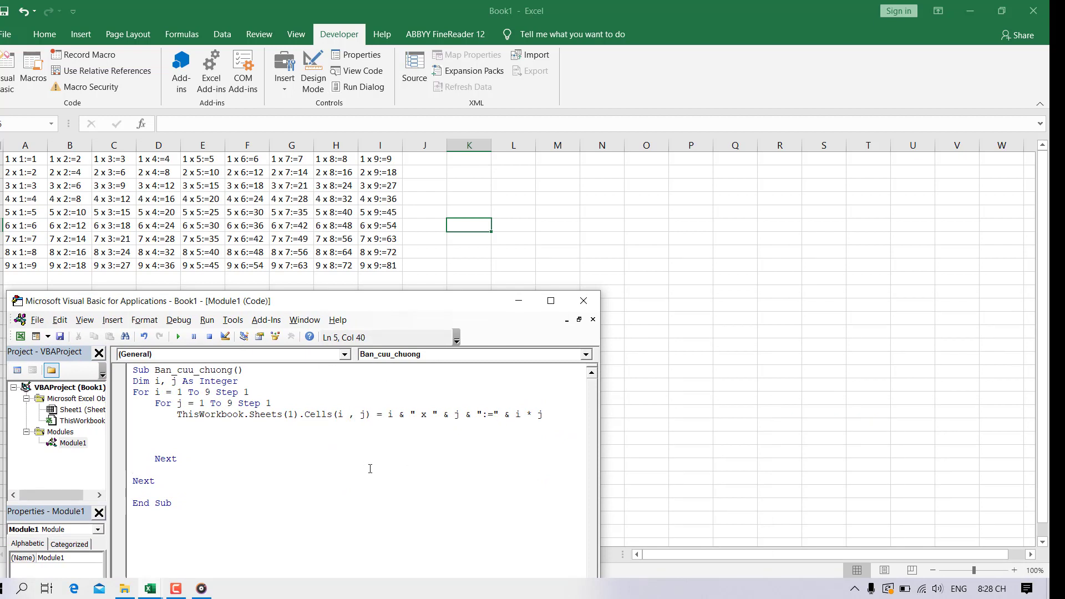
{"action": "type", "text": "+"}
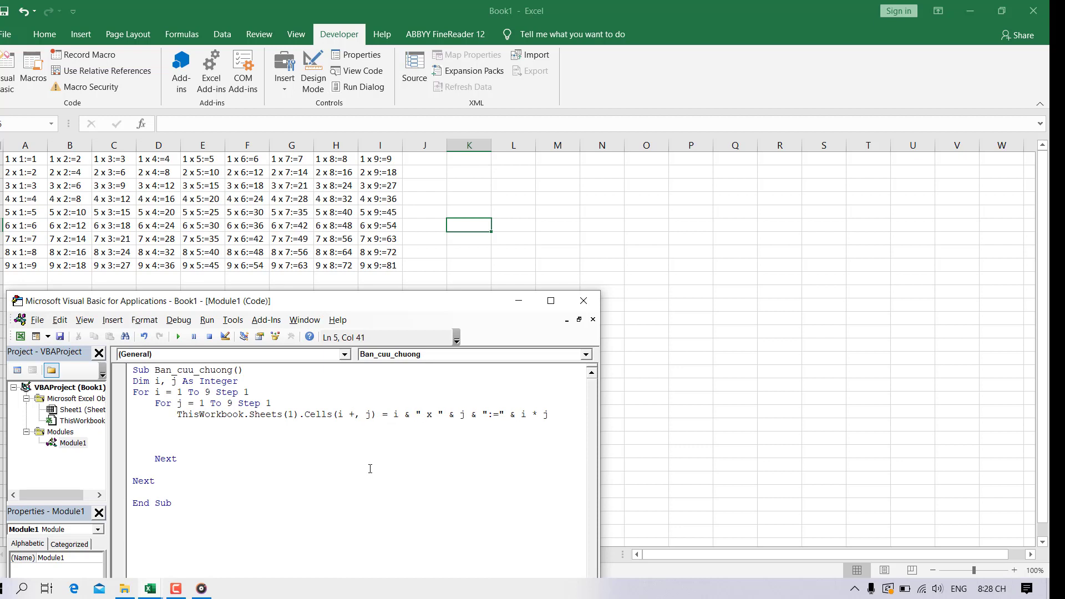
{"action": "type", "text": "2"}
{"action": "key", "text": "BackSpace"}
{"action": "type", "text": "3"}
{"action": "key", "text": "Right"}
{"action": "key", "text": "Right"}
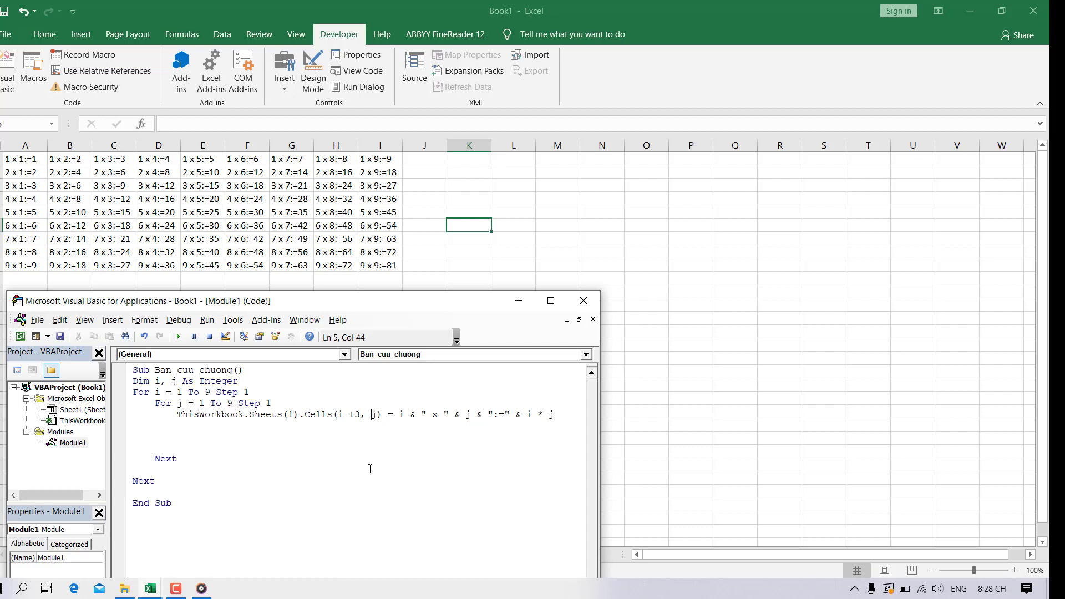
{"action": "type", "text": "+"}
{"action": "type", "text": "3"}
{"action": "left_click_drag", "start_coordinate": [444, 303], "coordinate": [565, 301]}
{"action": "left_click_drag", "start_coordinate": [396, 270], "coordinate": [19, 162]}
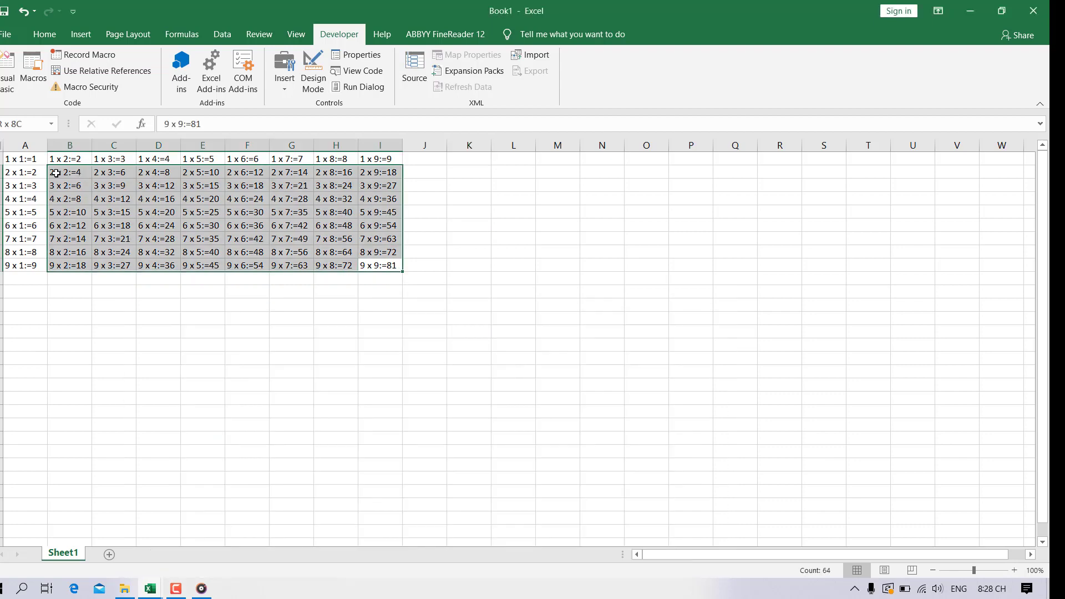
Clear A1:I9 and rerun the +3-offset macro so the table fills D4:L12.
{"action": "key", "text": "Delete"}
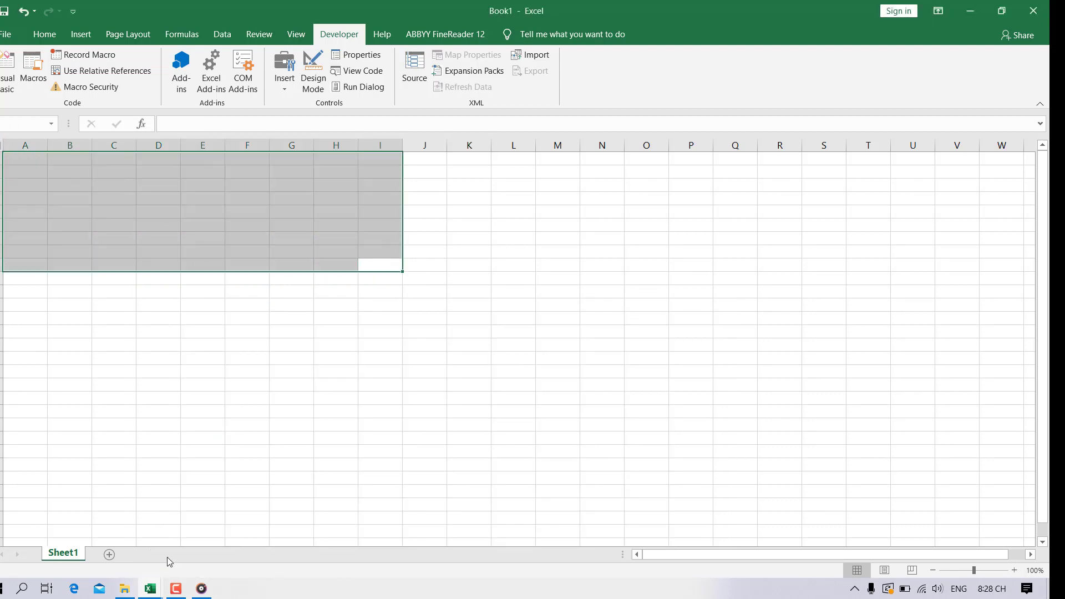
{"action": "left_click", "coordinate": [226, 541]}
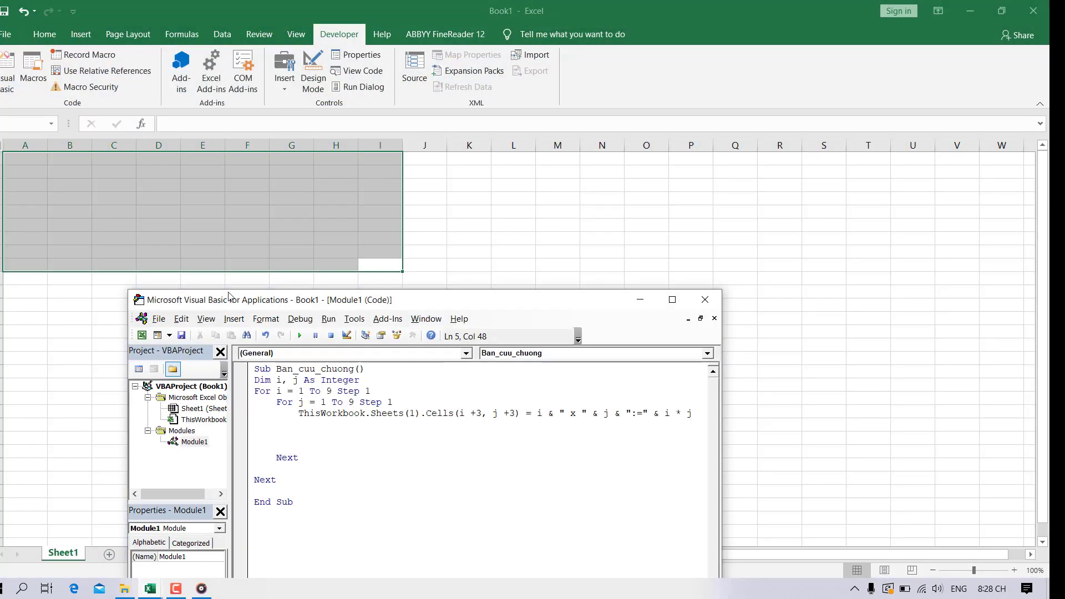
{"action": "left_click_drag", "start_coordinate": [458, 304], "coordinate": [614, 261]}
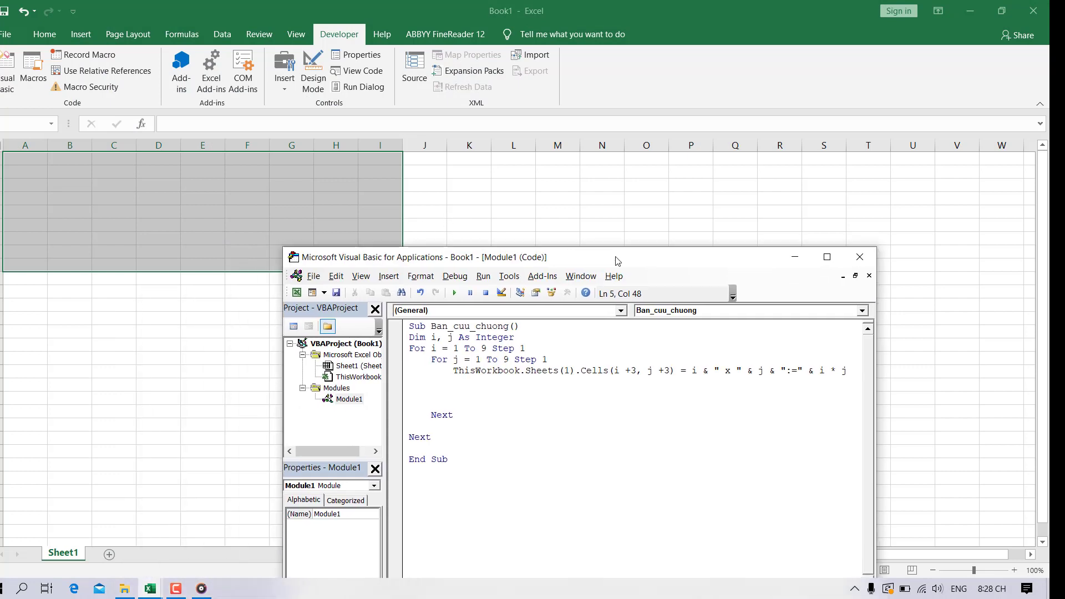
{"action": "left_click", "coordinate": [454, 295]}
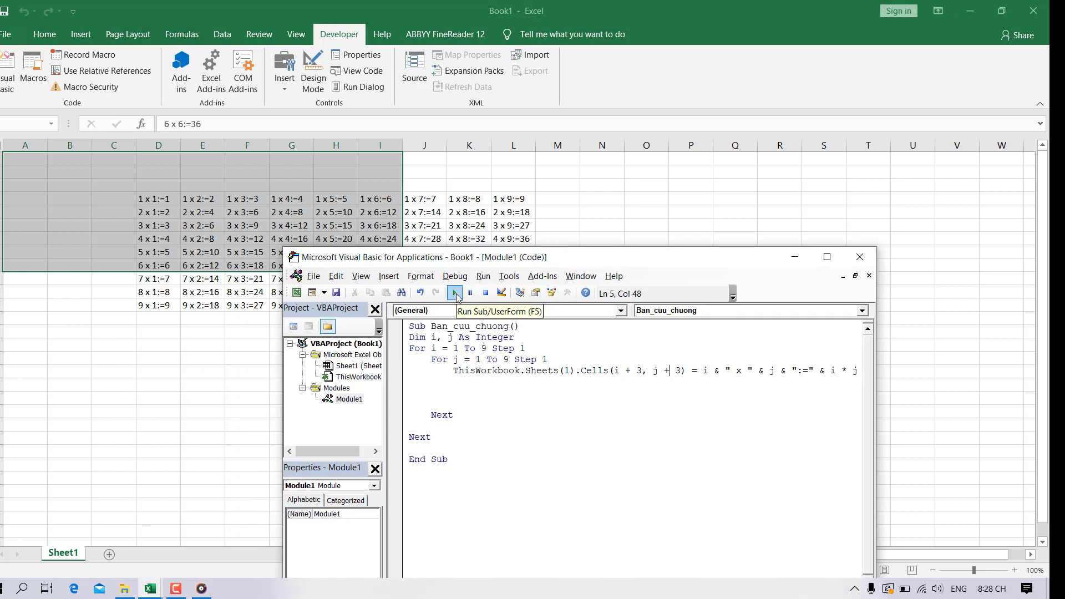
{"action": "left_click", "coordinate": [114, 345]}
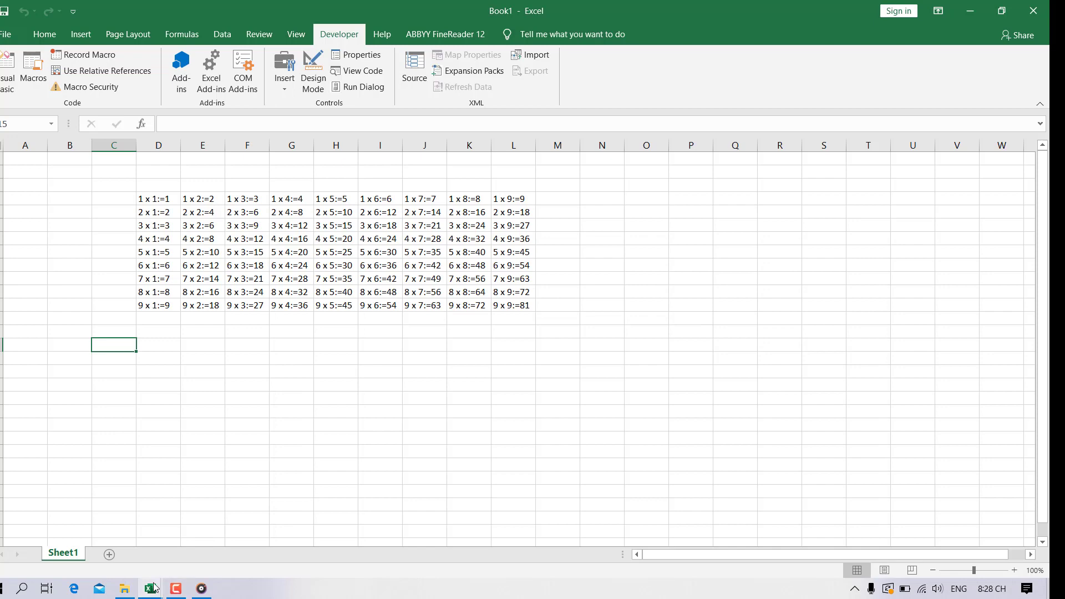
{"action": "mouse_move", "coordinate": [149, 588]}
{"action": "left_click", "coordinate": [173, 555]}
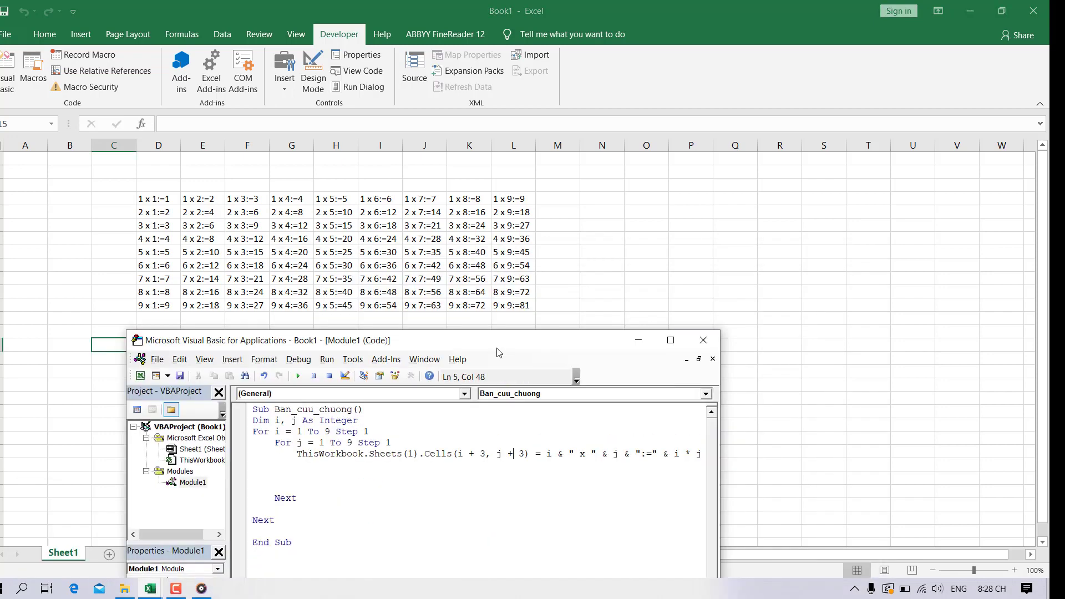
{"action": "left_click_drag", "start_coordinate": [687, 260], "coordinate": [498, 352]}
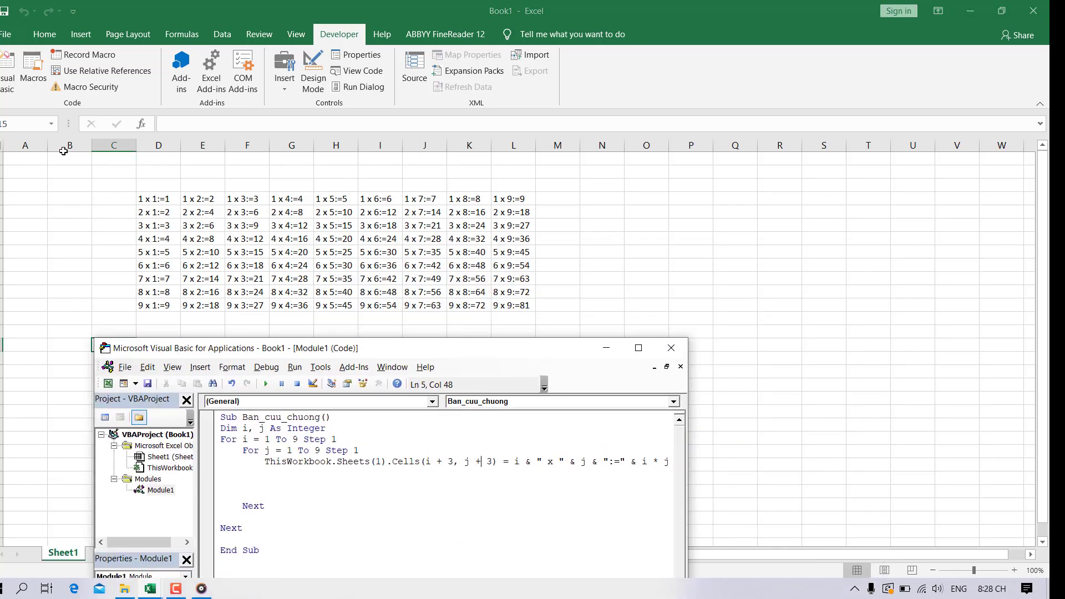